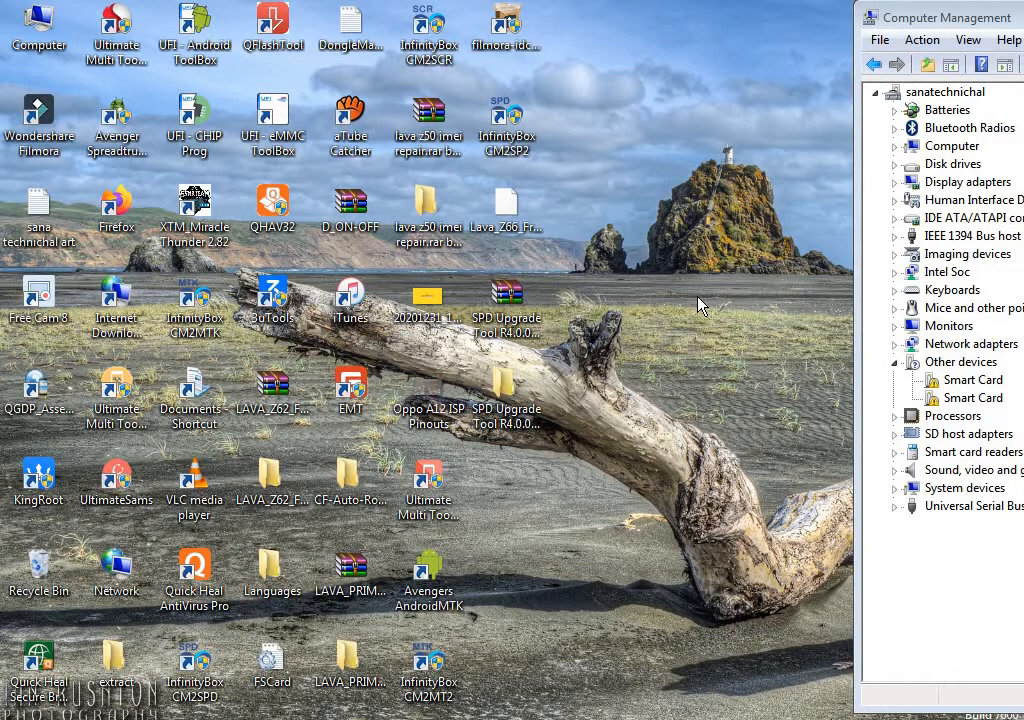
- Refresh the desktop and run UFI - Android ToolBox as administrator
right_click(632, 240)
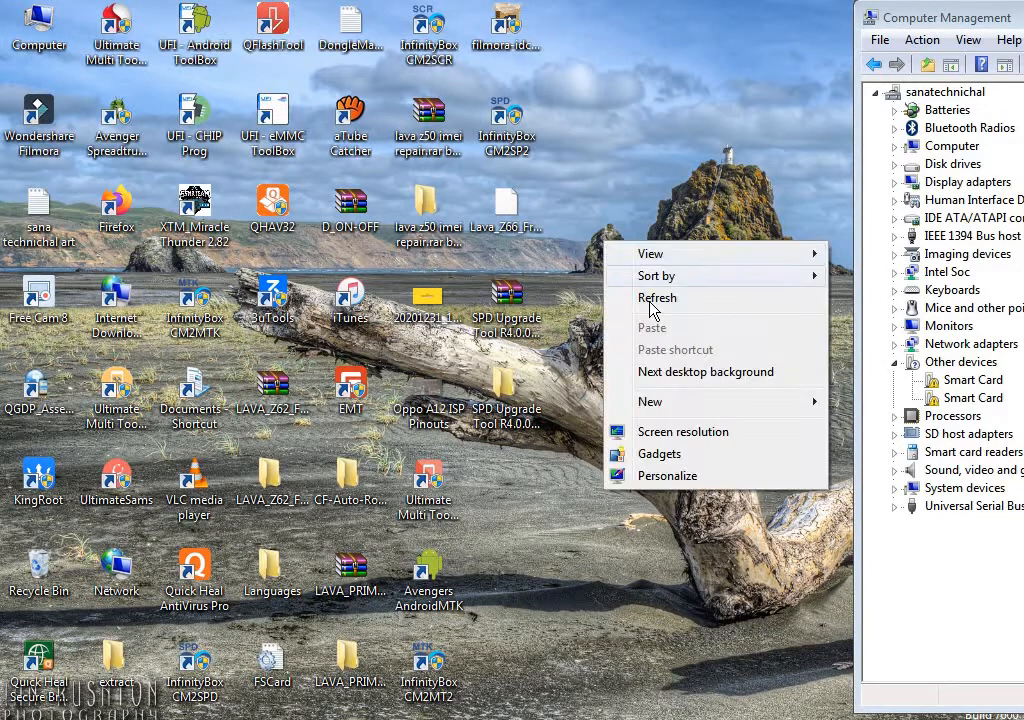
left_click(650, 298)
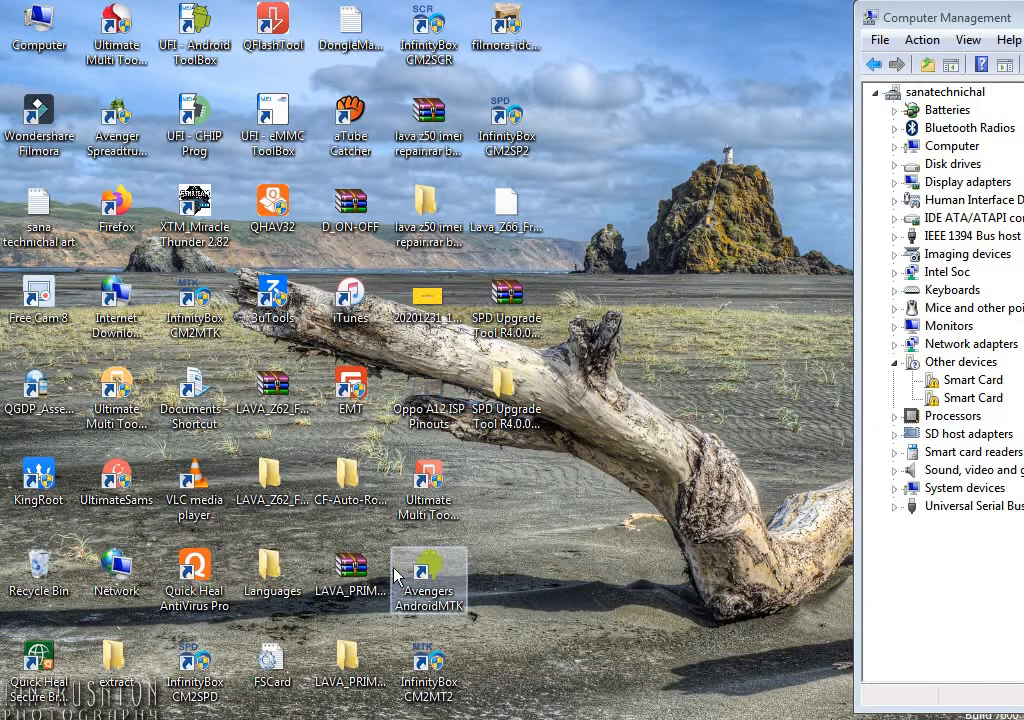
right_click(205, 38)
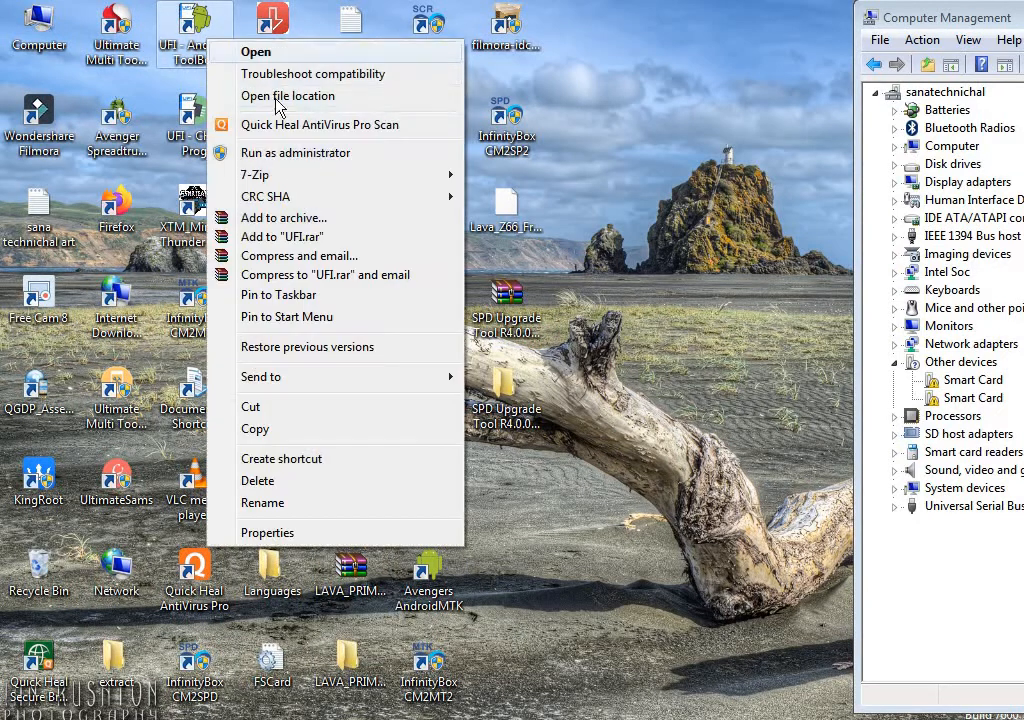
left_click(296, 154)
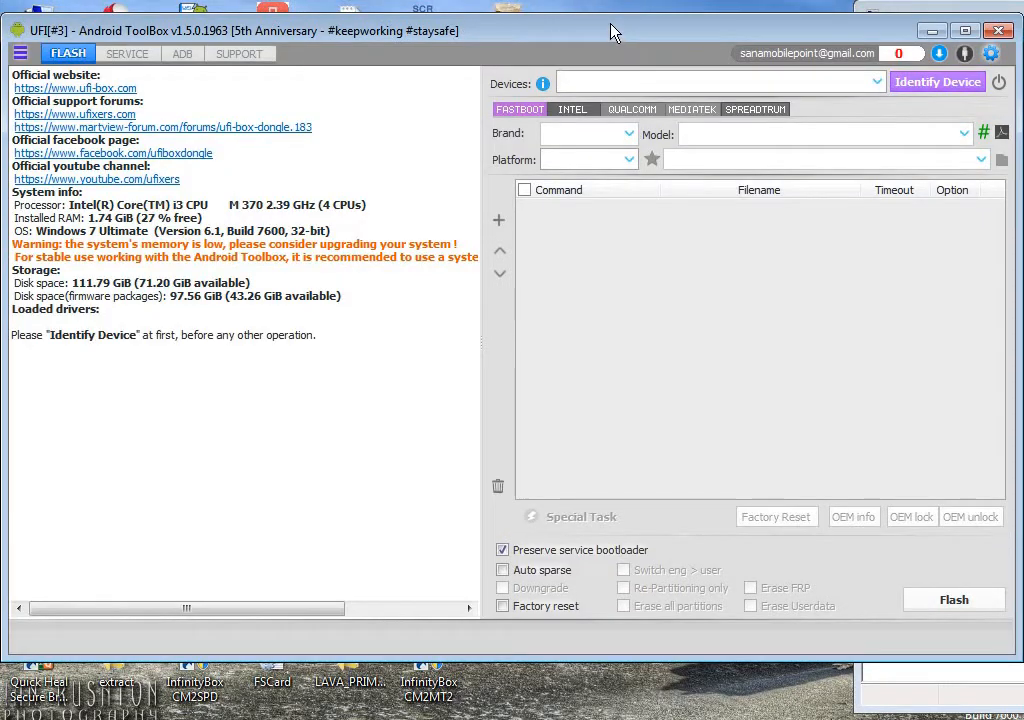
left_click_drag(613, 33, 595, 33)
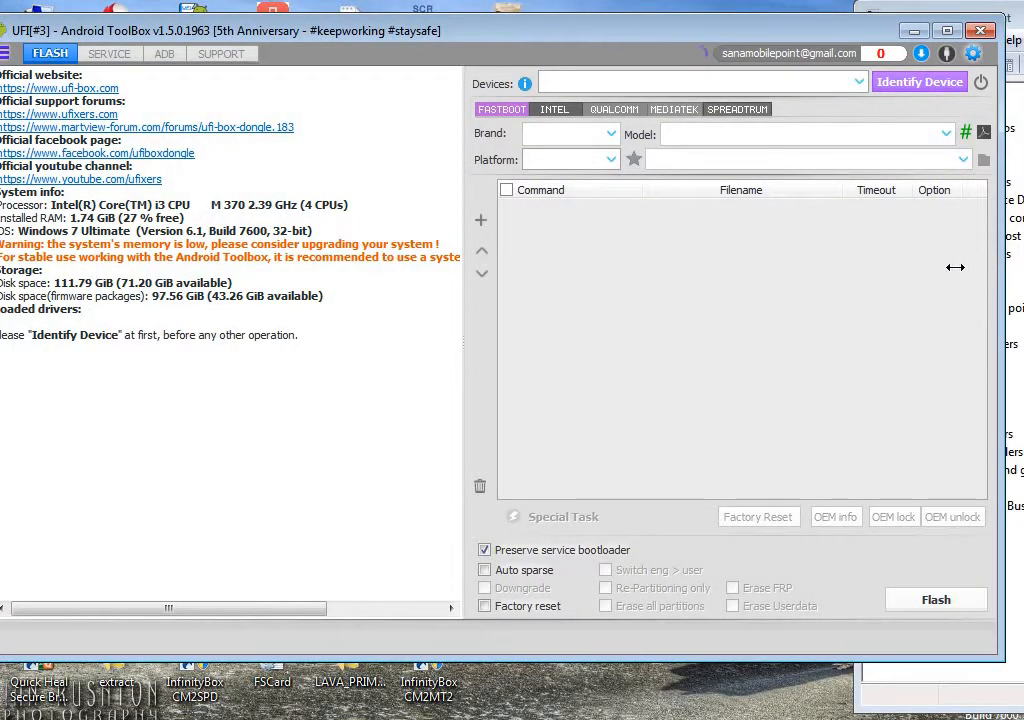
left_click_drag(721, 36, 688, 26)
right_click(663, 8)
left_click(733, 63)
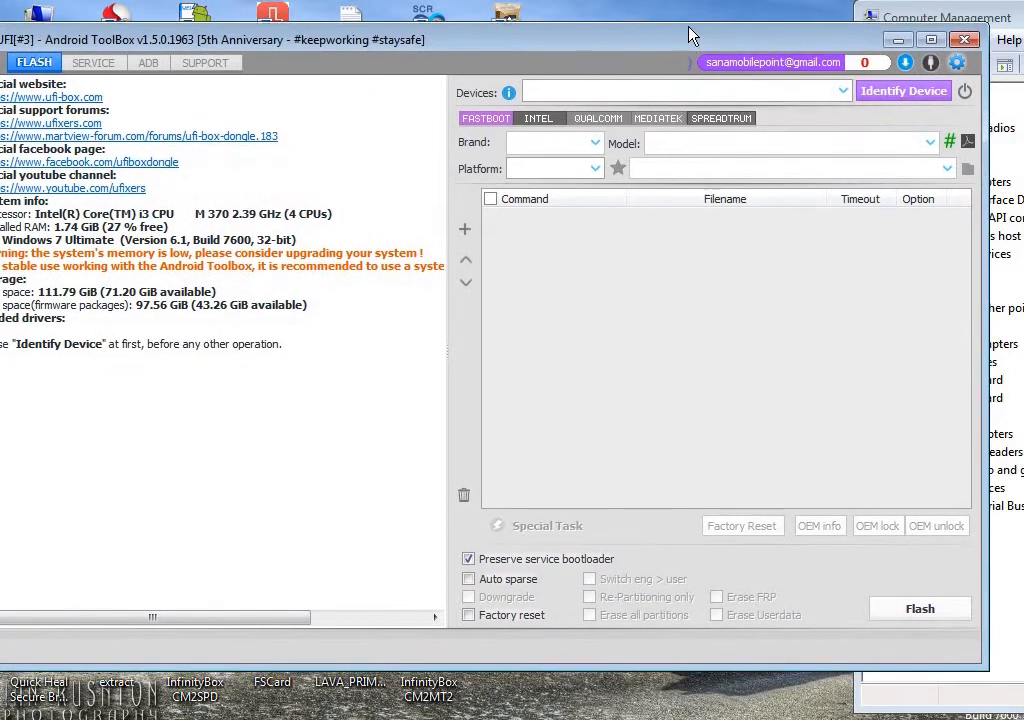
- Switch to Computer Management and check the Ports (COM & LPT) group for the phone's Qualcomm port
left_click(1012, 27)
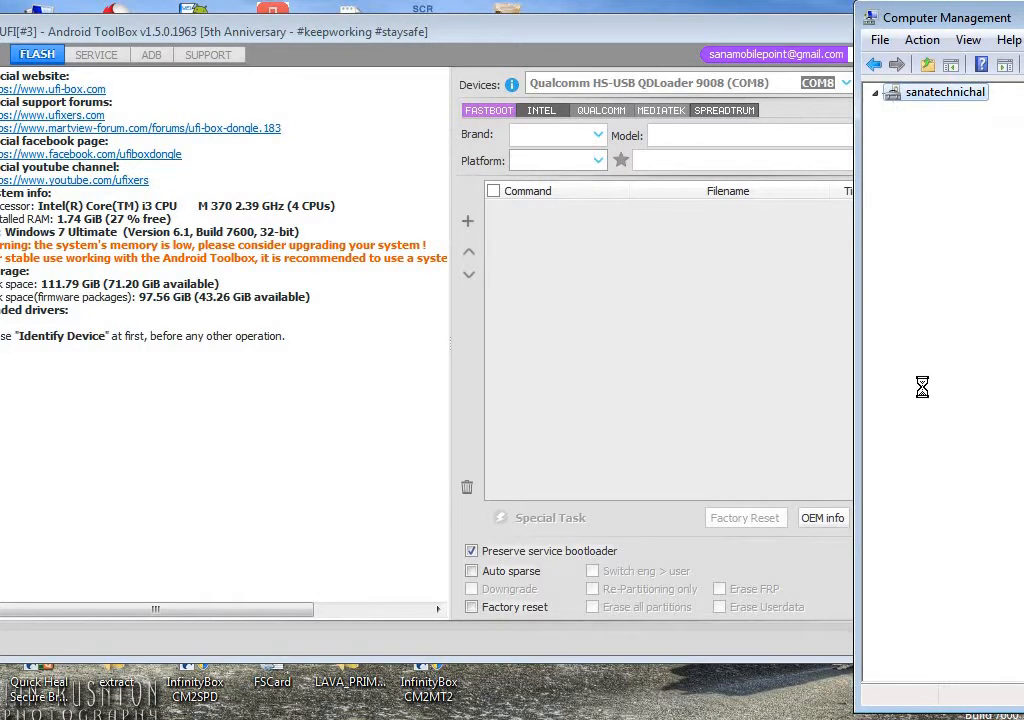
left_click(894, 417)
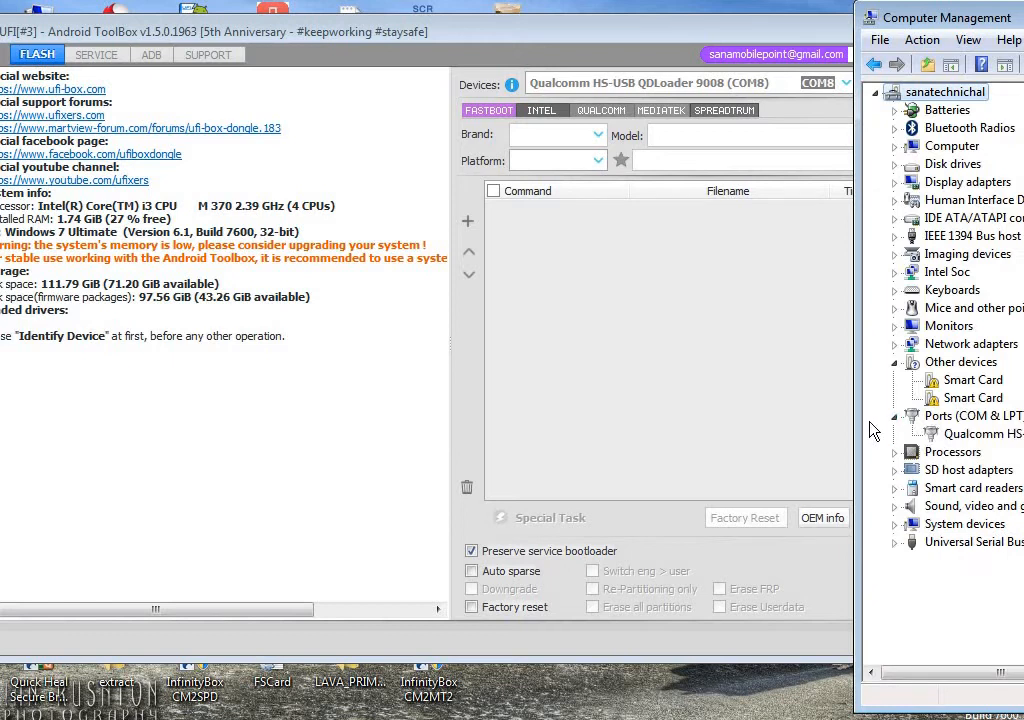
mouse_move(858, 422)
left_mouse_down()
mouse_move(685, 432)
mouse_move(859, 433)
left_mouse_up()
- Return to UFI Android ToolBox and check which connected devices its device list offers
left_click_drag(553, 39, 572, 35)
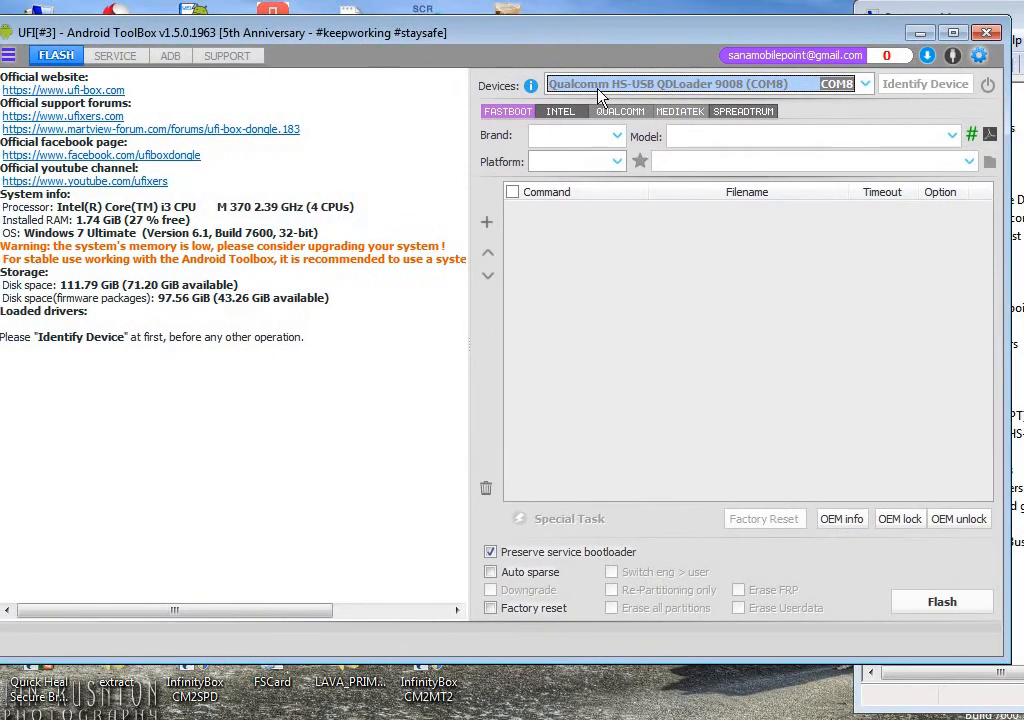
left_click(866, 86)
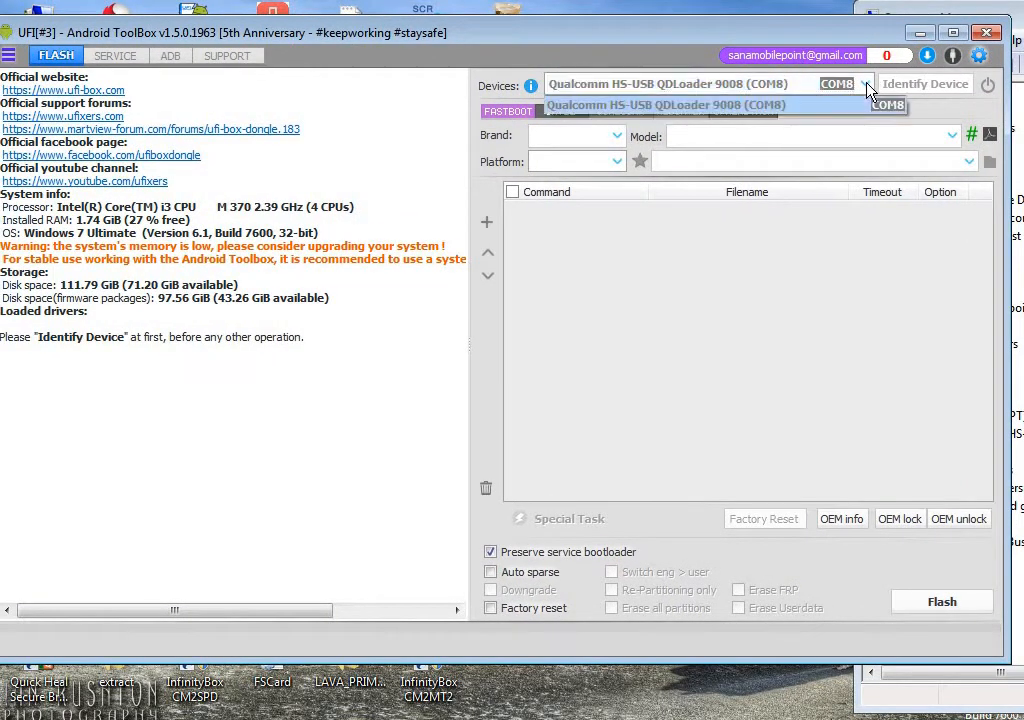
left_click(866, 88)
left_click(867, 87)
left_click(867, 88)
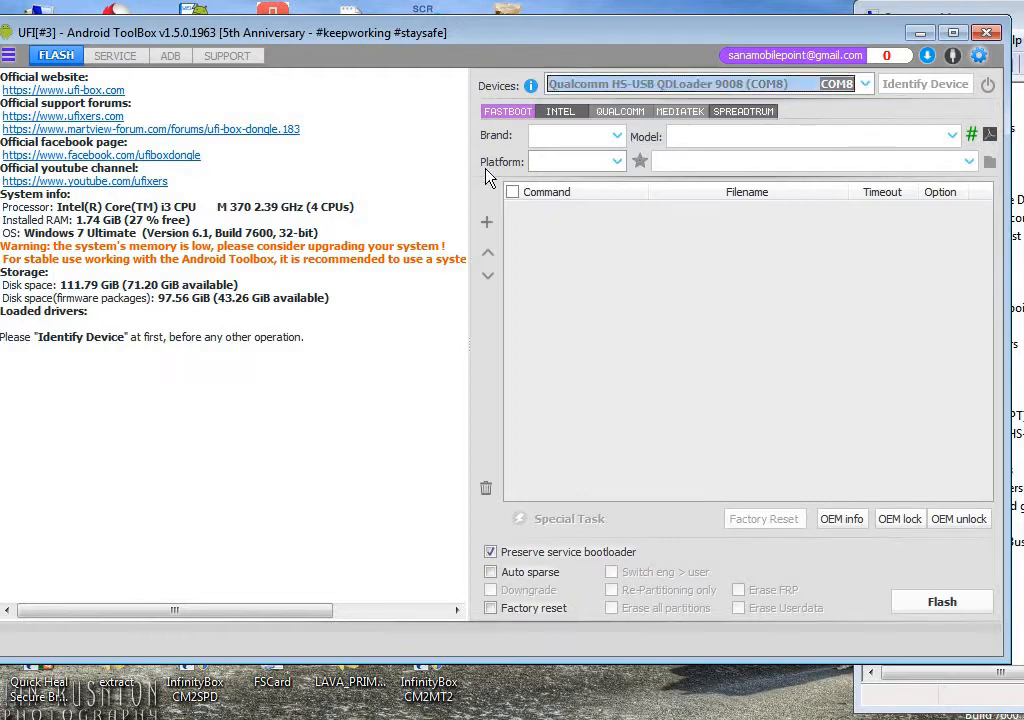
- Set up Qualcomm flashing for the brand LYF and the model F220b
left_click(616, 112)
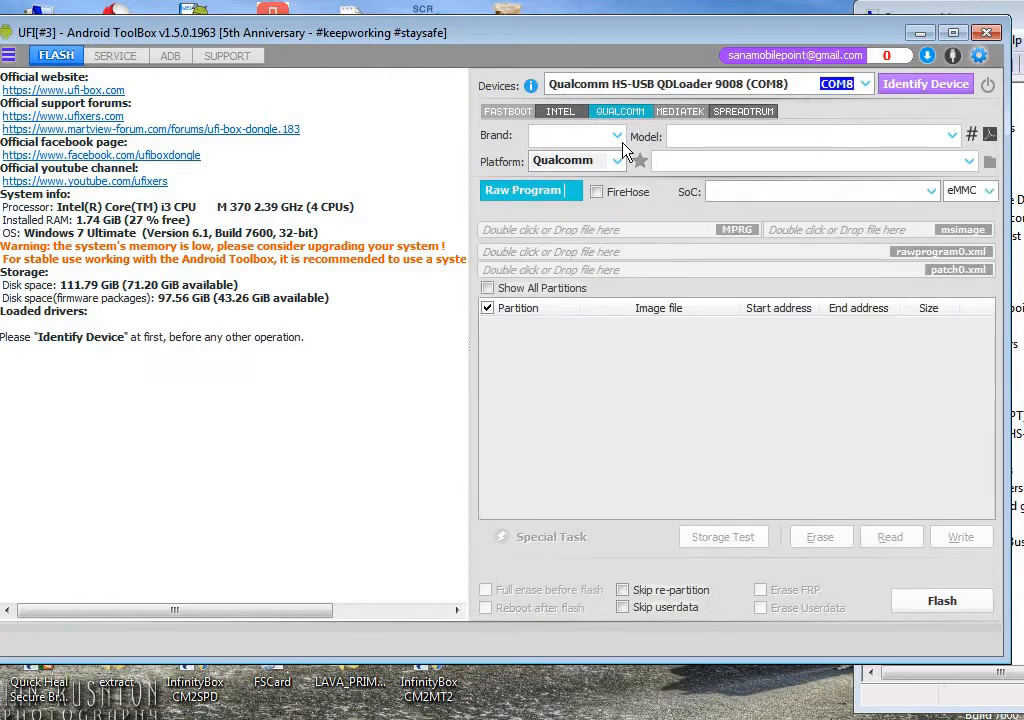
left_click(618, 137)
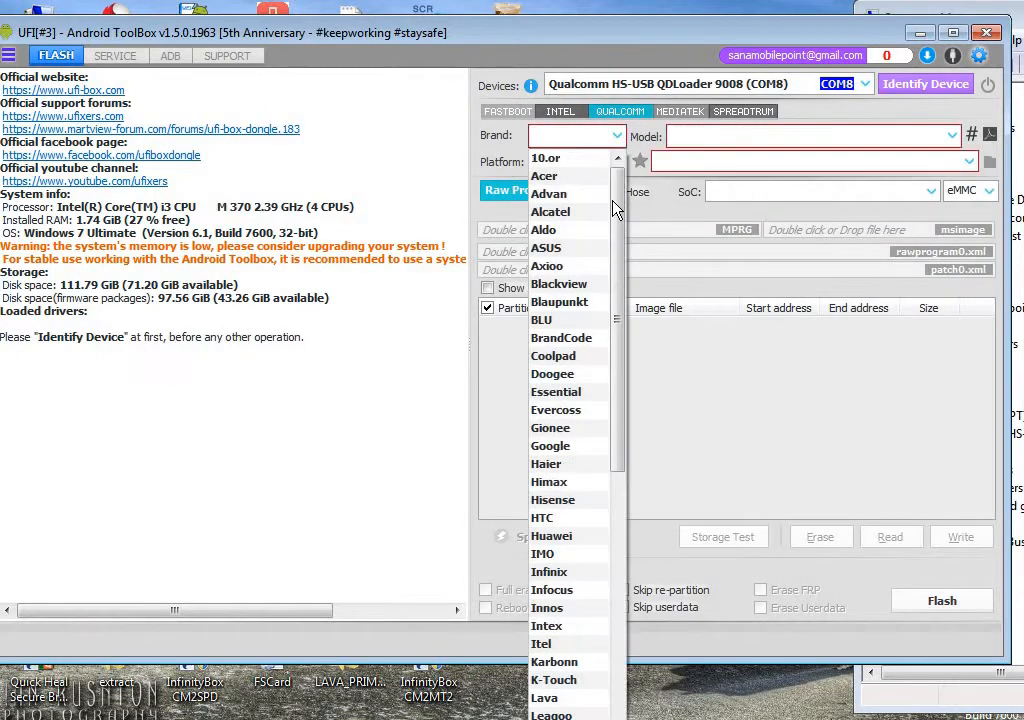
scroll(634, 465, "down", 10)
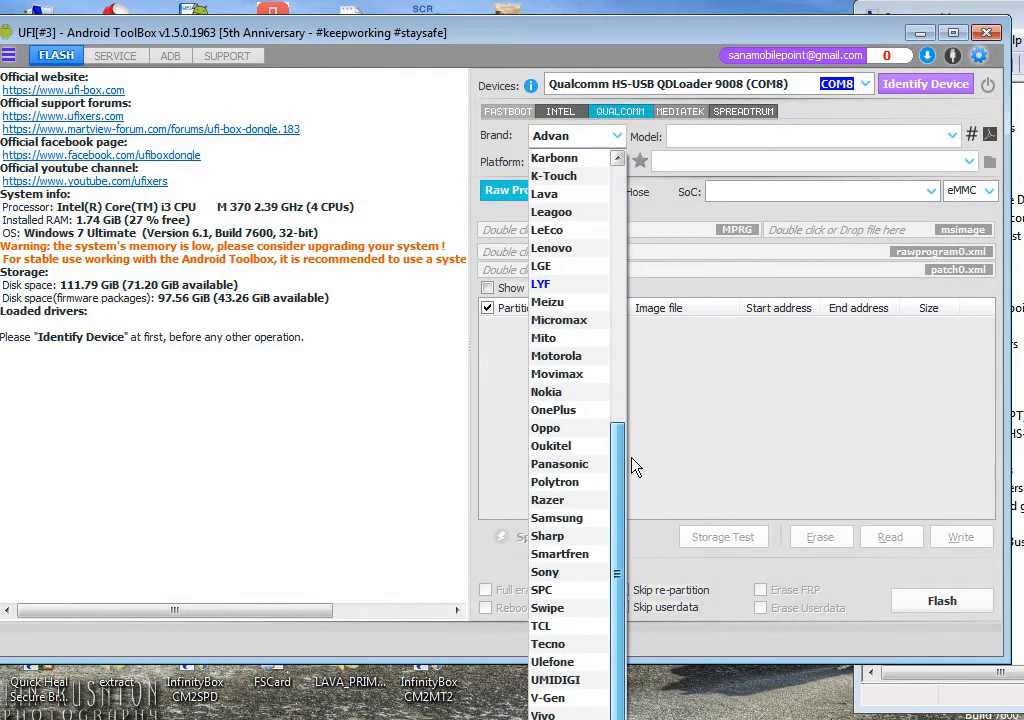
left_click(543, 284)
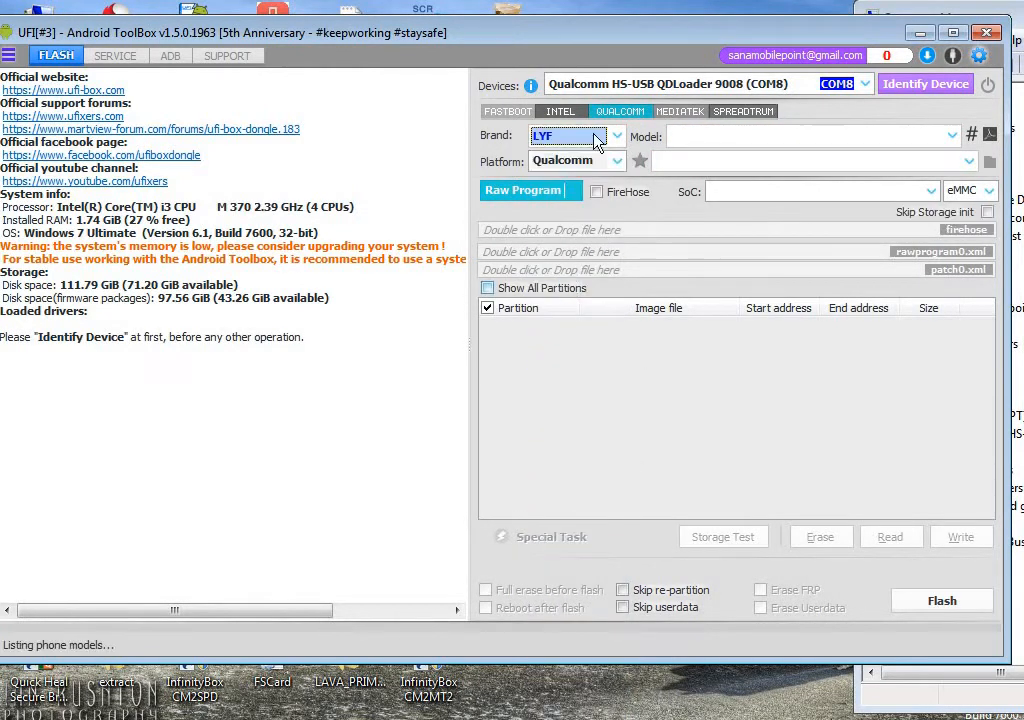
left_click(953, 138)
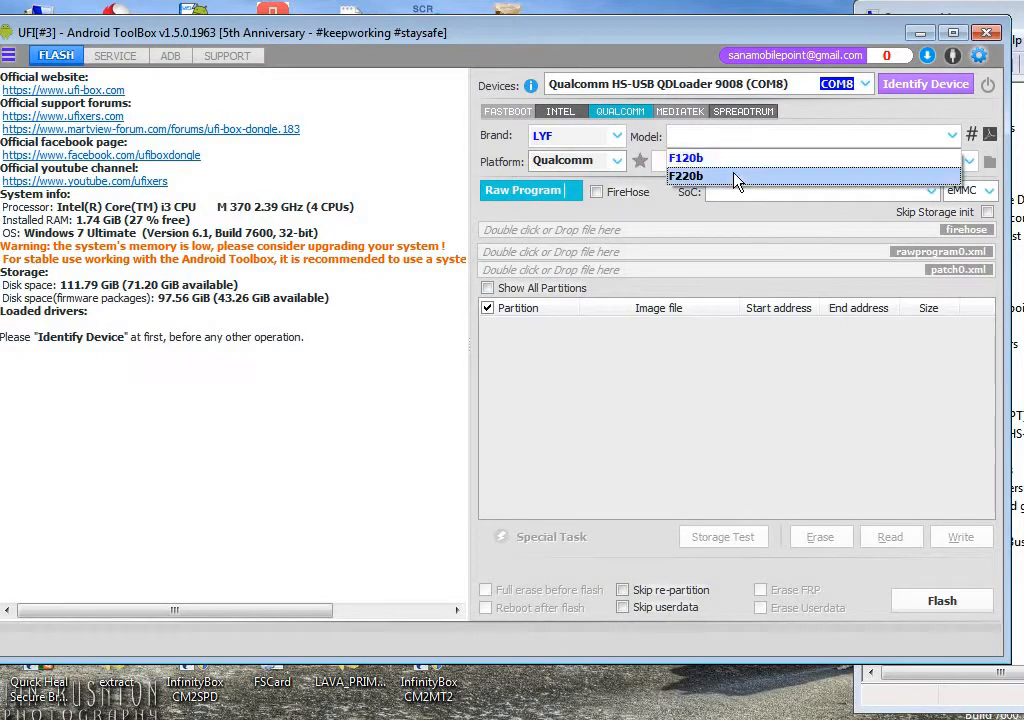
left_click(734, 170)
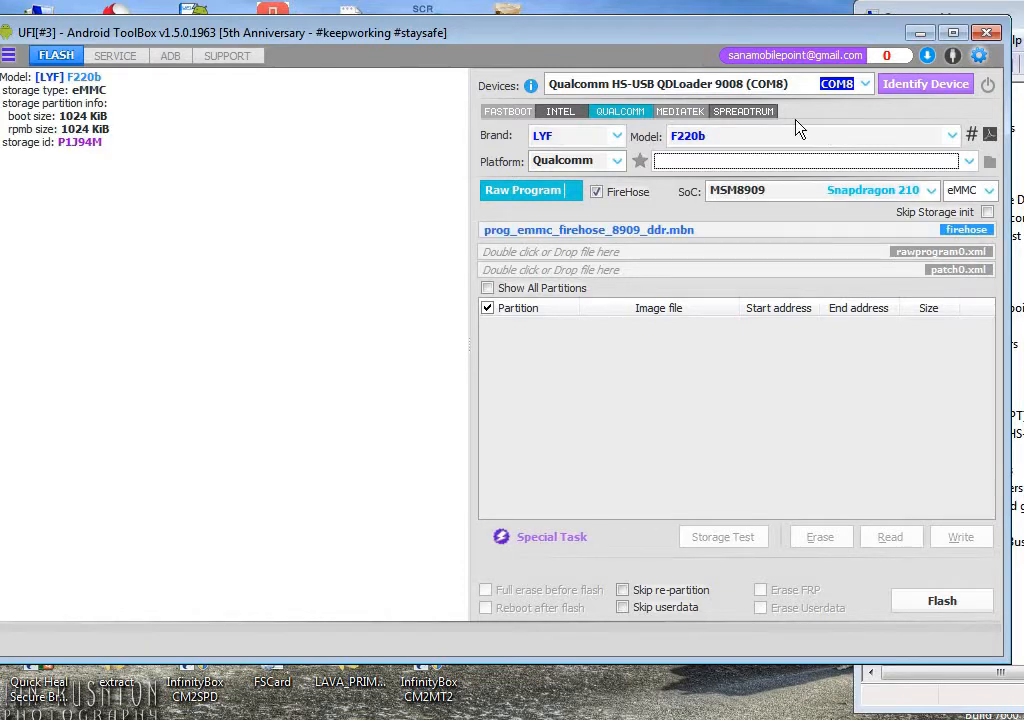
mouse_move(730, 70)
left_click(969, 162)
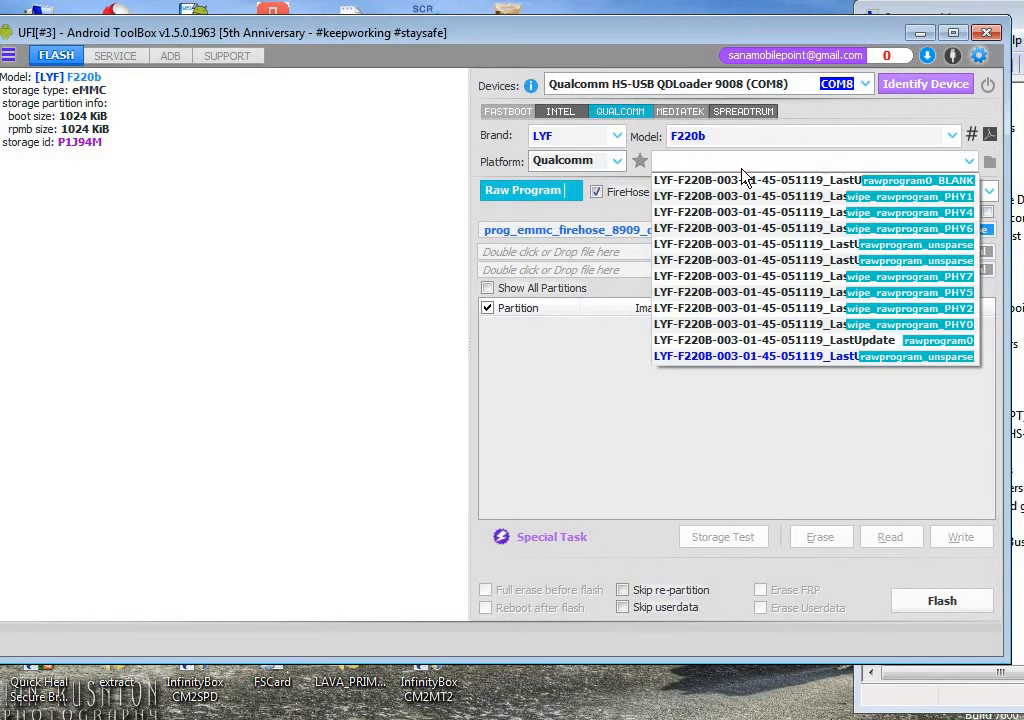
left_click(700, 357)
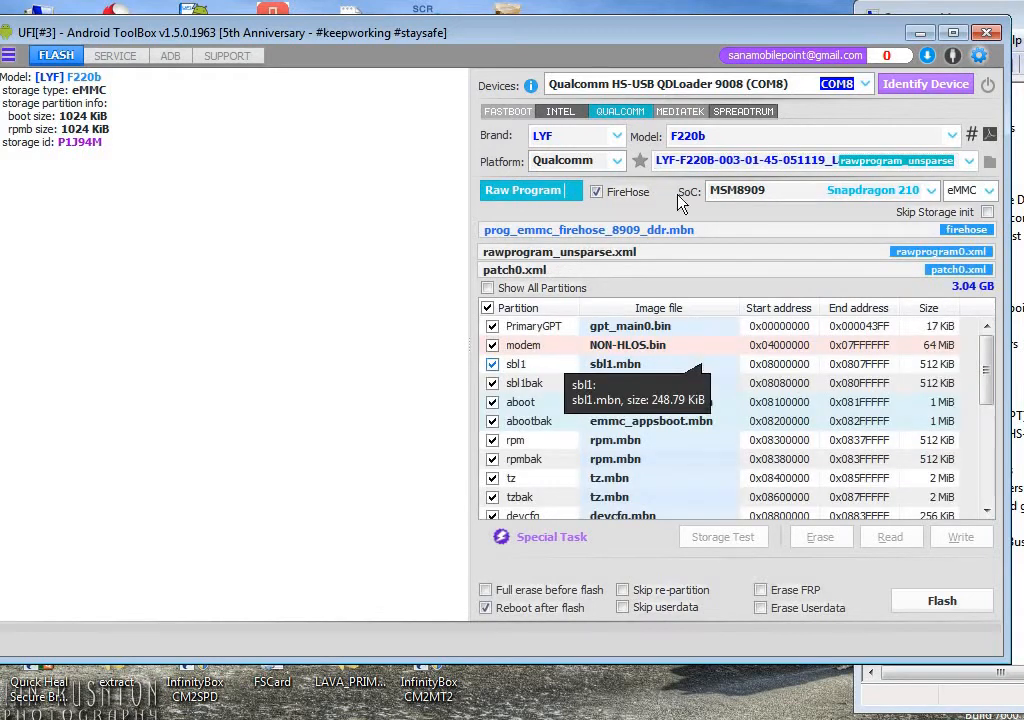
right_click(667, 17)
left_click(705, 63)
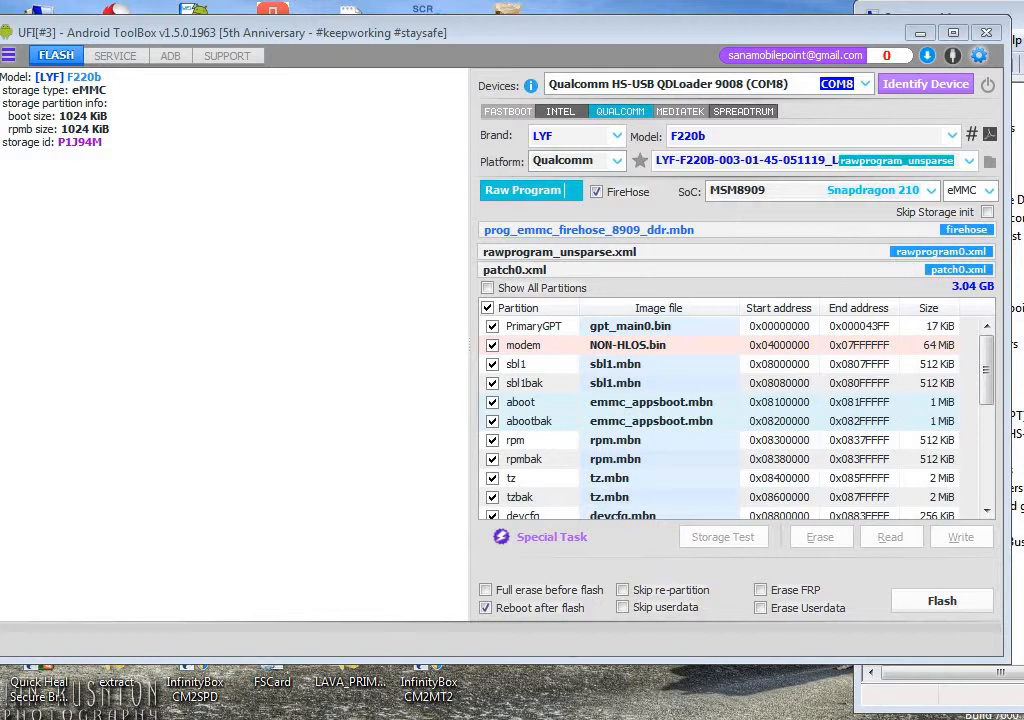
mouse_move(513, 28)
left_mouse_down()
mouse_move(531, 17)
mouse_move(521, 14)
left_mouse_up()
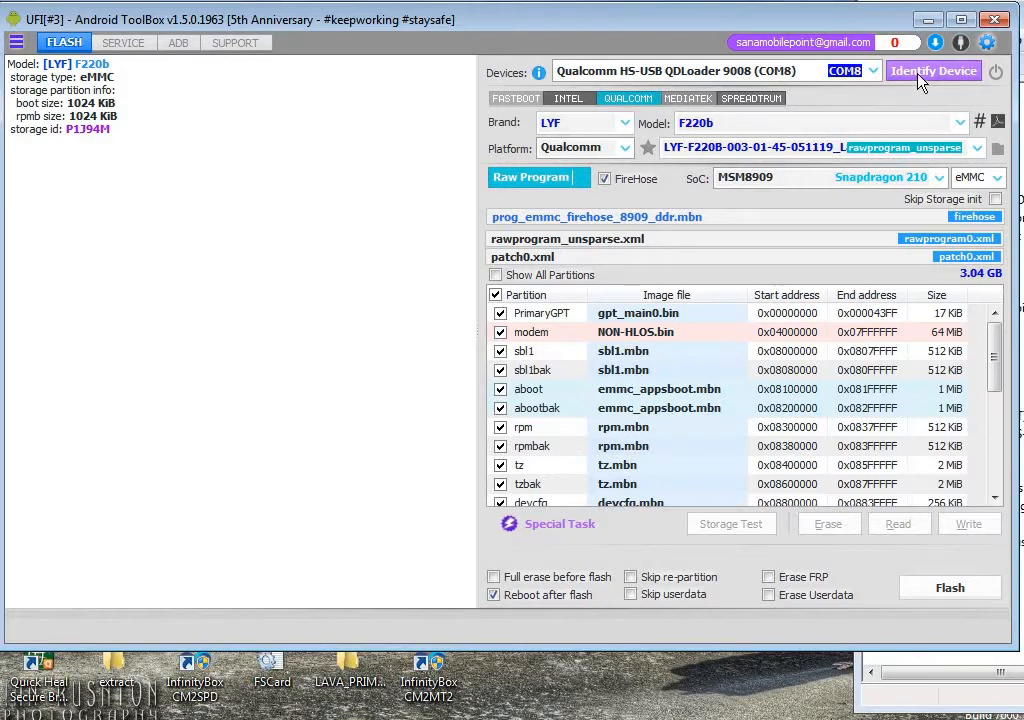
- Check the phone's port in Computer Management, and identify the connected device in UFI Android ToolBox
left_click(893, 664)
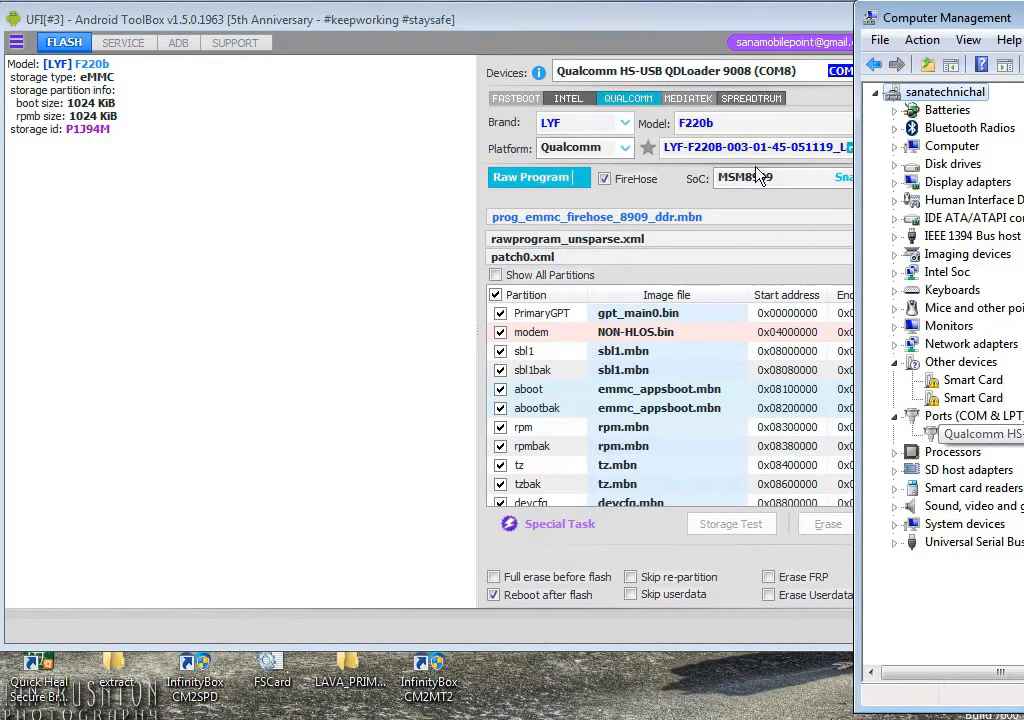
left_click(701, 19)
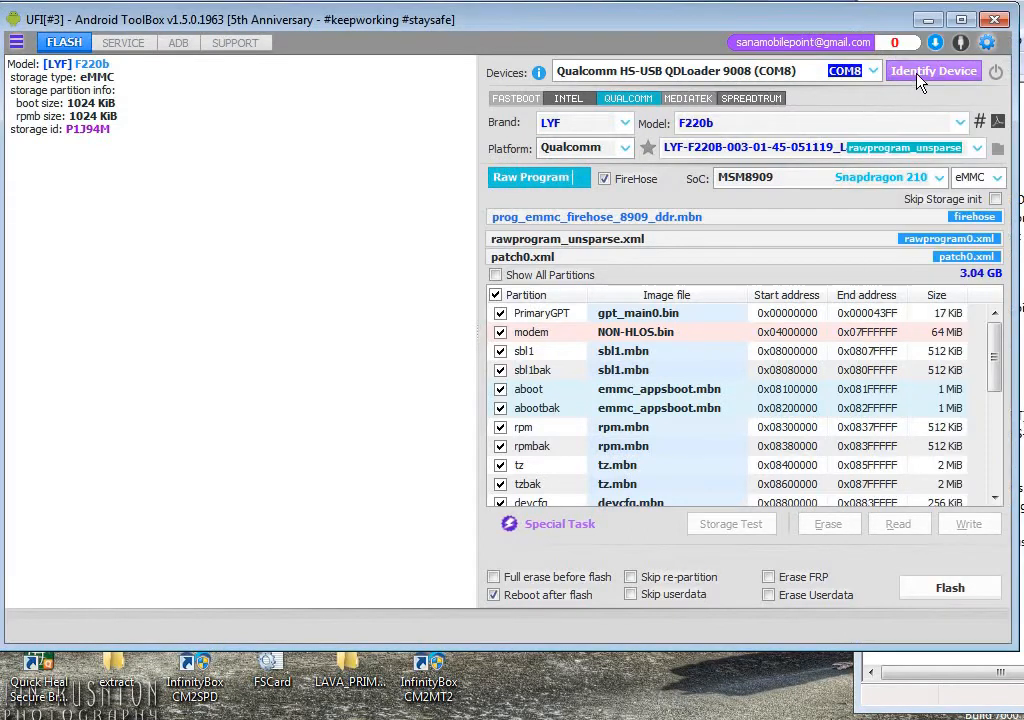
left_click(918, 76)
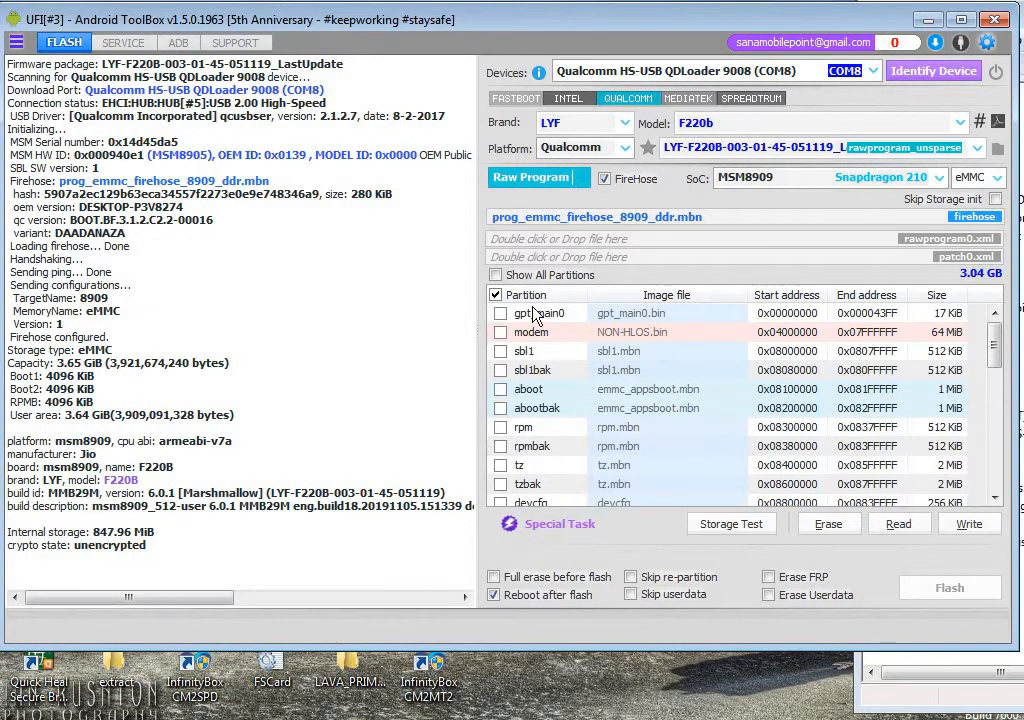
- Mark the modem partition in the partition list and open the selection of its image file
scroll(1005, 432, "down", 1)
left_click(998, 428)
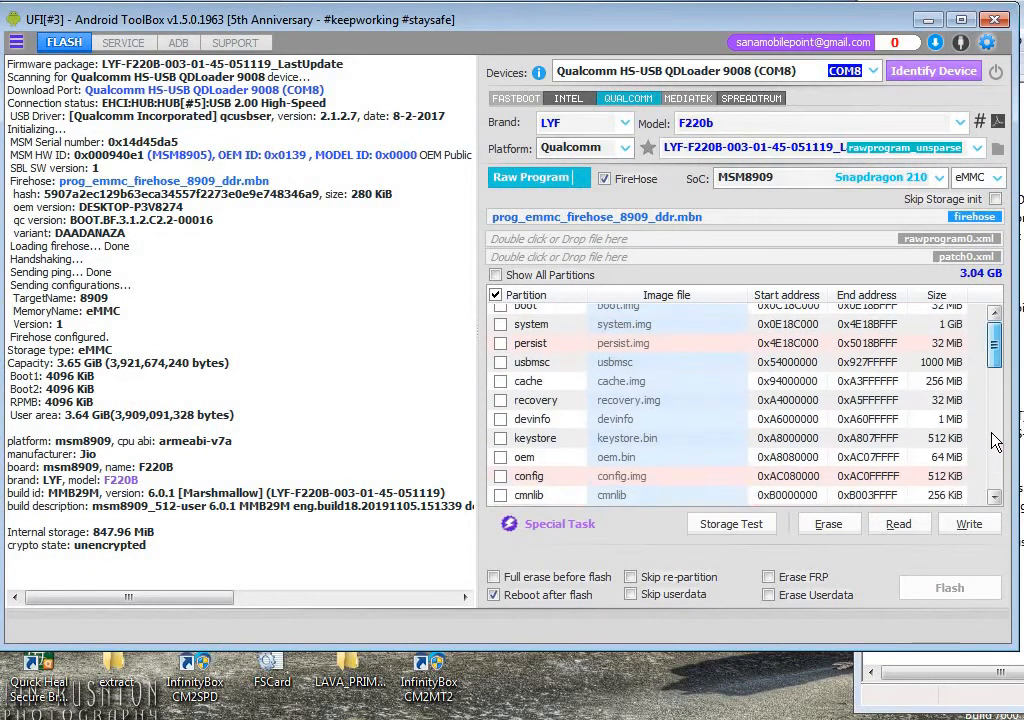
left_click_drag(996, 430, 997, 335)
left_click(998, 405)
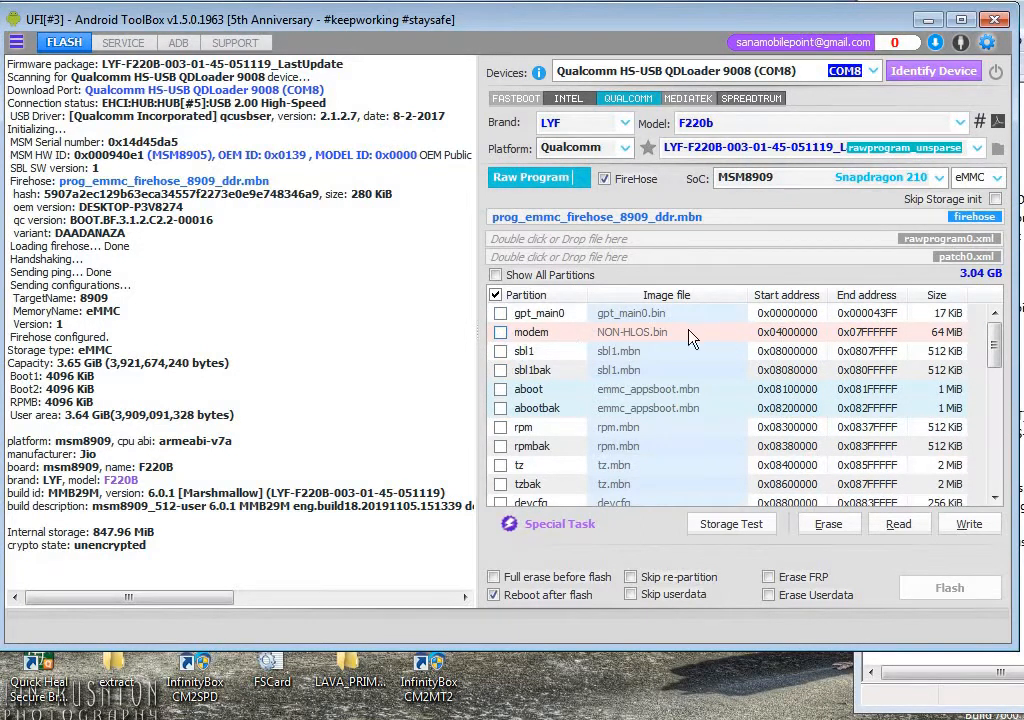
left_click(501, 333)
left_click(622, 342)
double_click(622, 342)
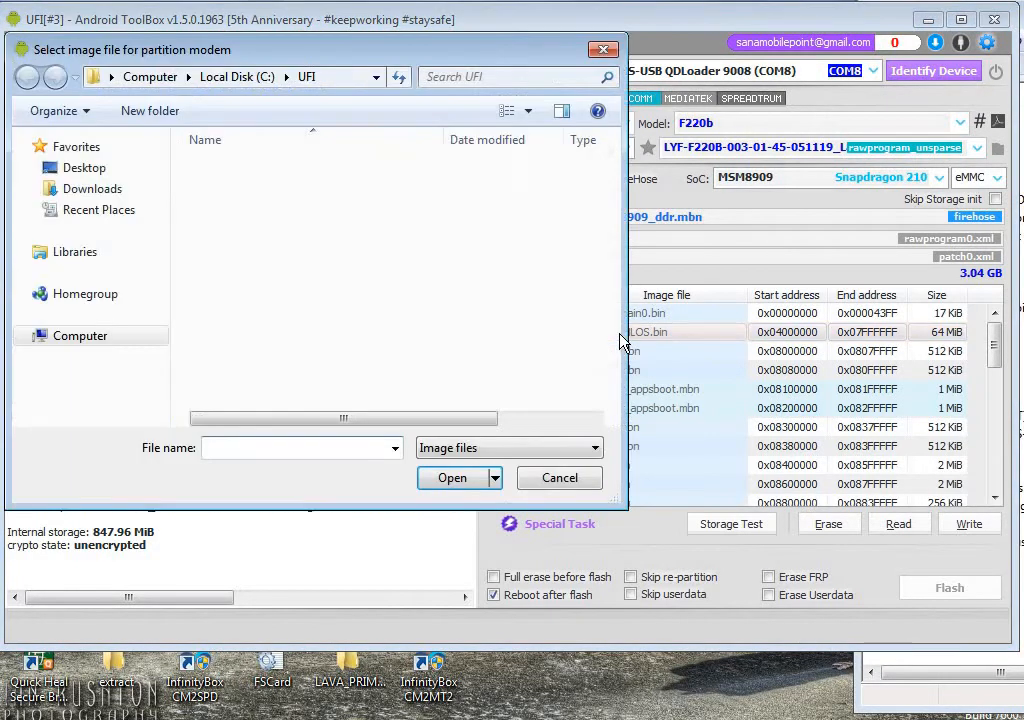
- Browse to the folder D:\ufi\LYF\F220b for the modem partition's image file
scroll(163, 350, "down", 2)
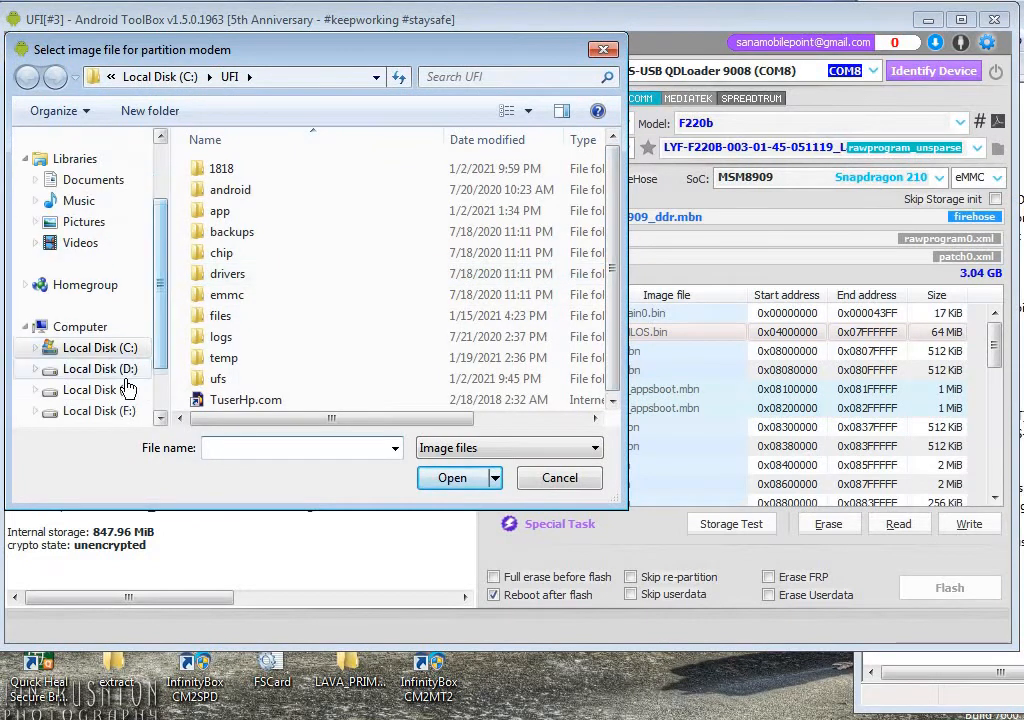
left_click(130, 370)
double_click(258, 320)
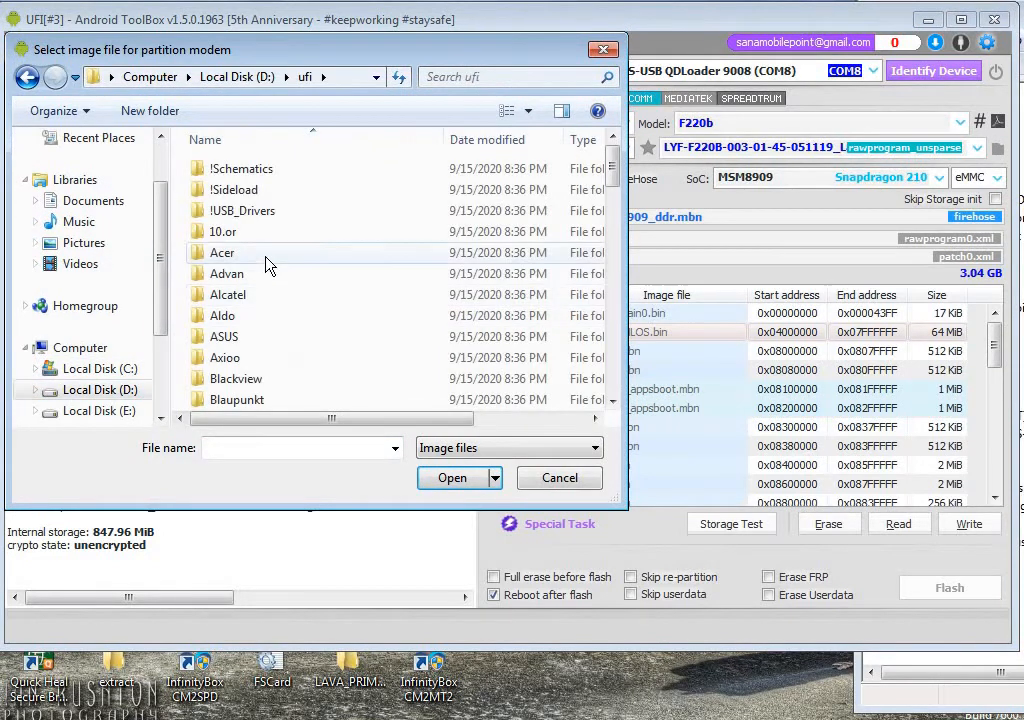
scroll(293, 302, "down", 7)
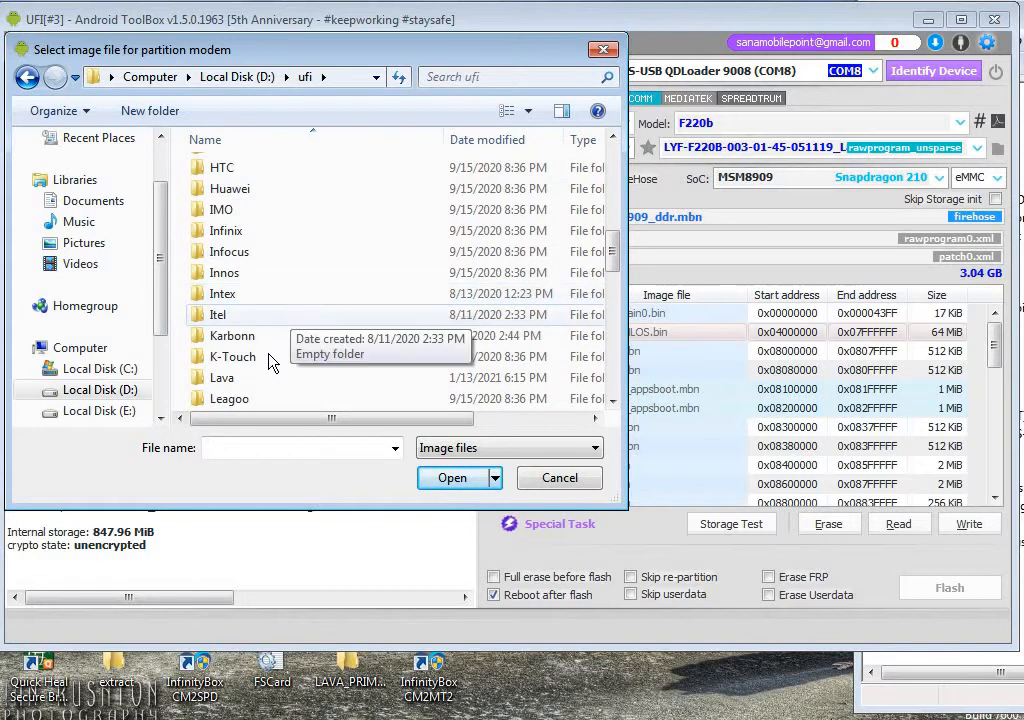
scroll(285, 365, "down", 1)
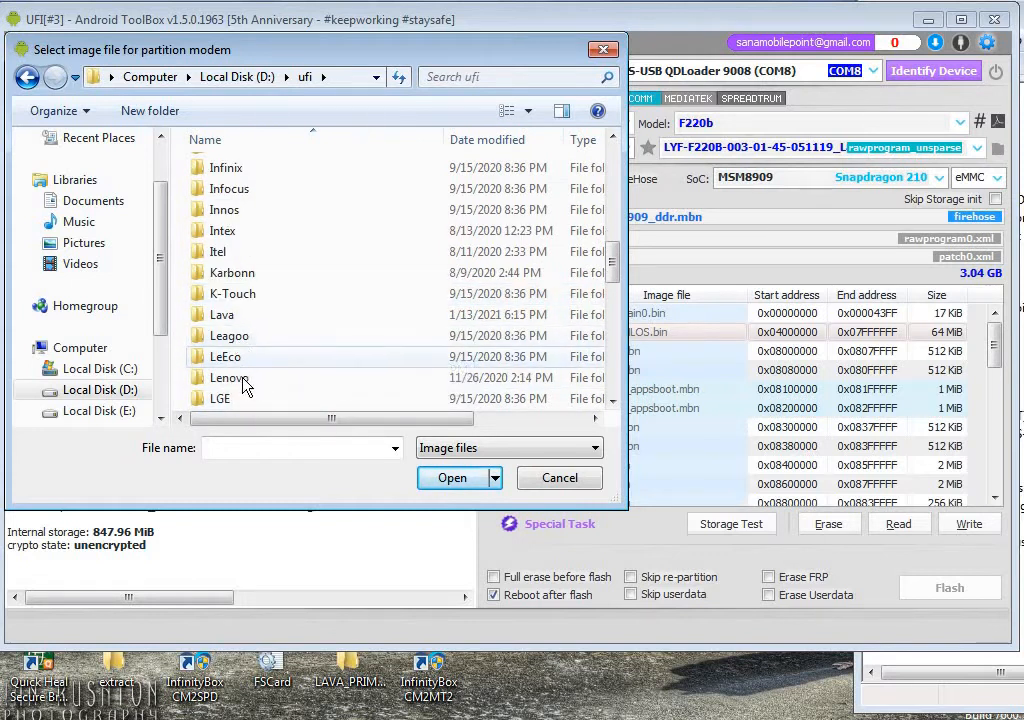
scroll(290, 328, "down", 2)
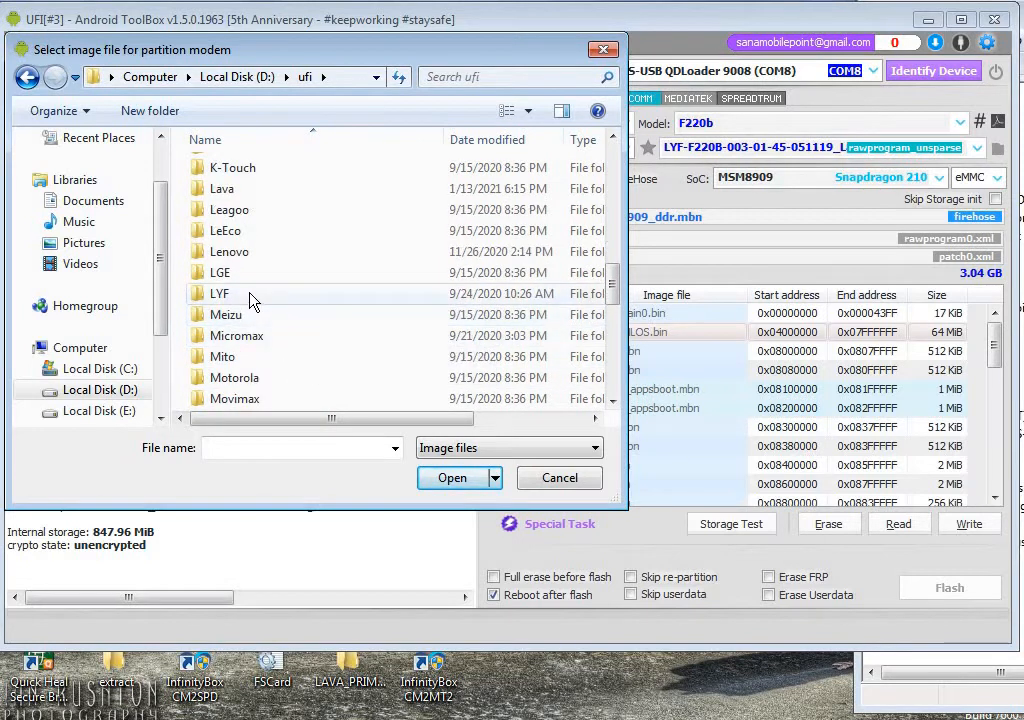
double_click(250, 296)
double_click(253, 192)
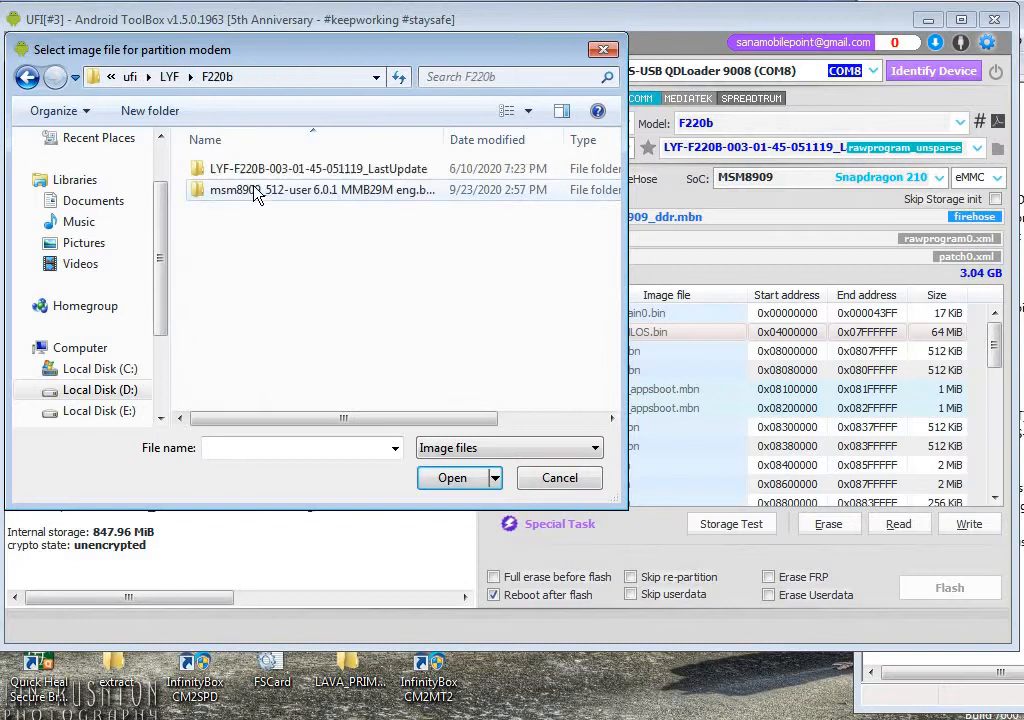
- Load NON-HLOS.bin from the msm8909_512-user 6.0.1 MMB29M folder as the modem partition's image
double_click(268, 171)
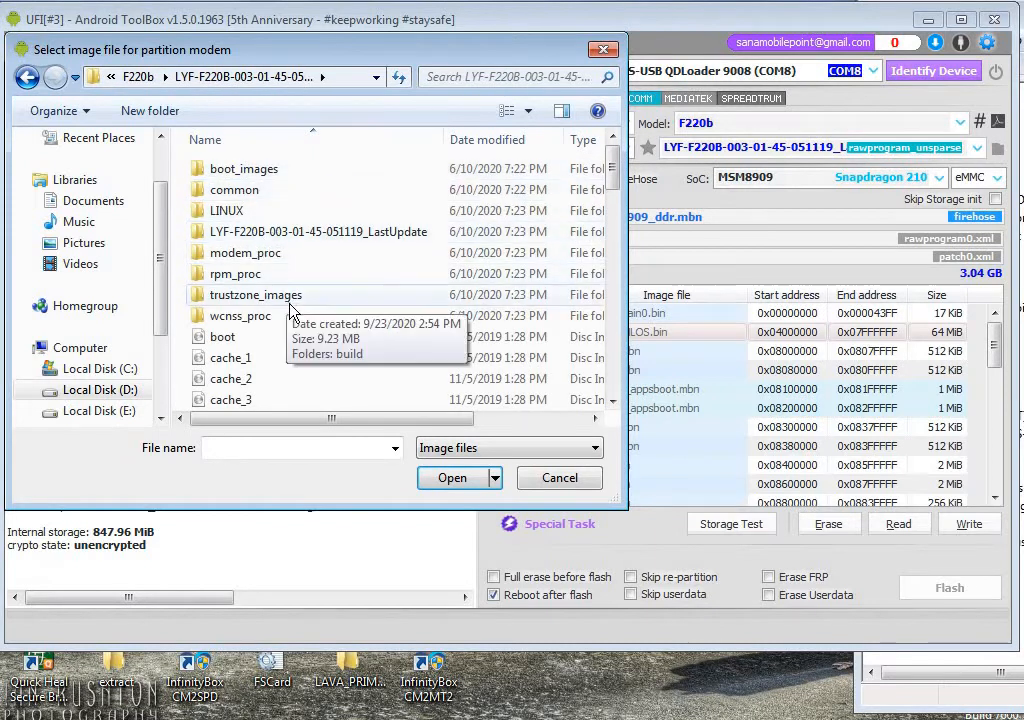
left_click(27, 77)
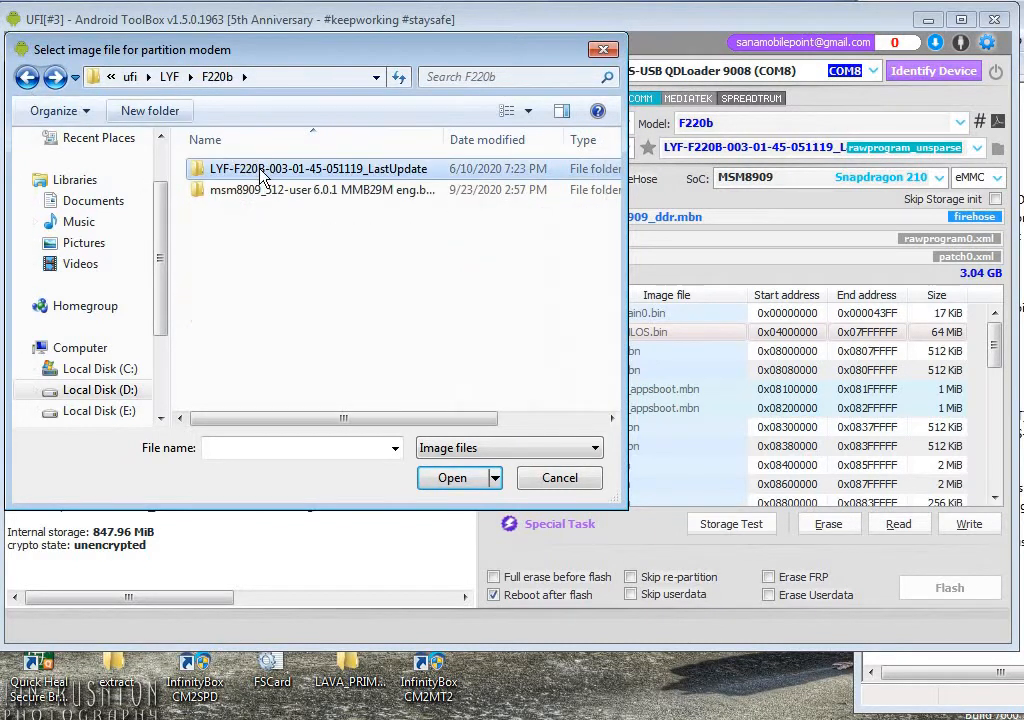
double_click(260, 190)
double_click(267, 190)
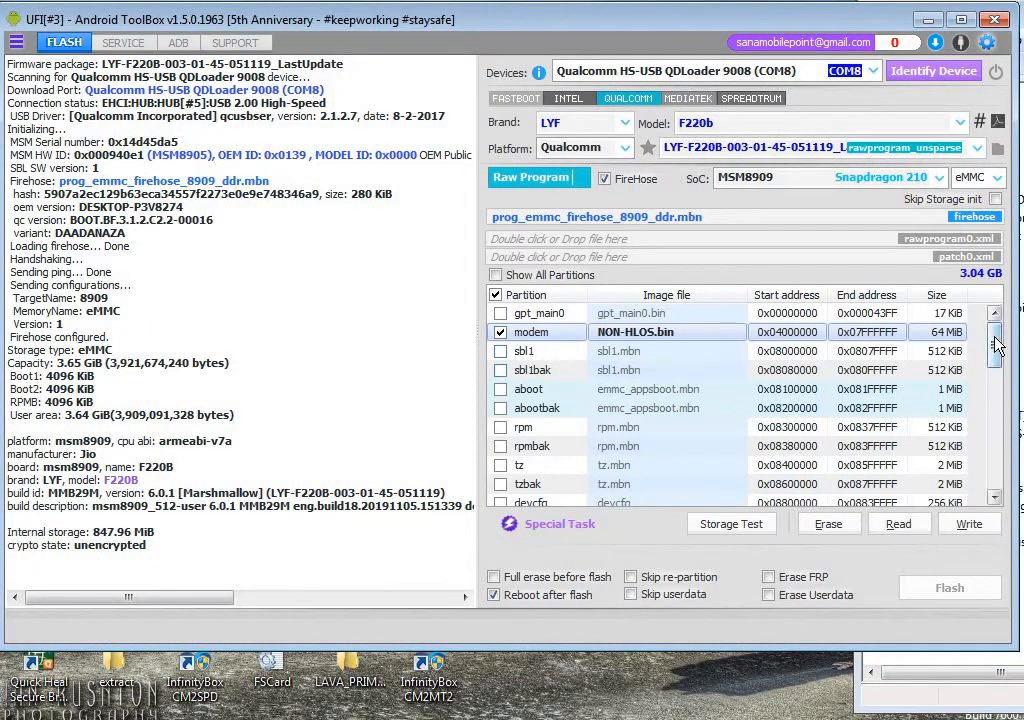
- Mark the modemst1 and modemst2 partitions and open the selection of modemst1's image file
left_click_drag(994, 347, 990, 383)
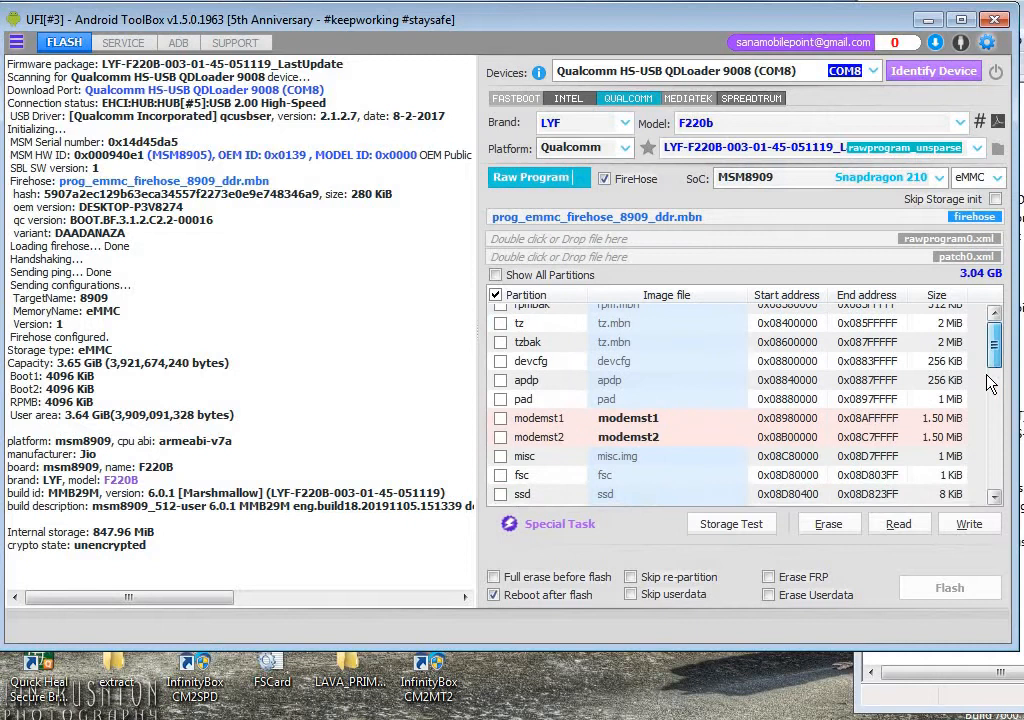
left_click(500, 414)
left_click(500, 433)
double_click(647, 416)
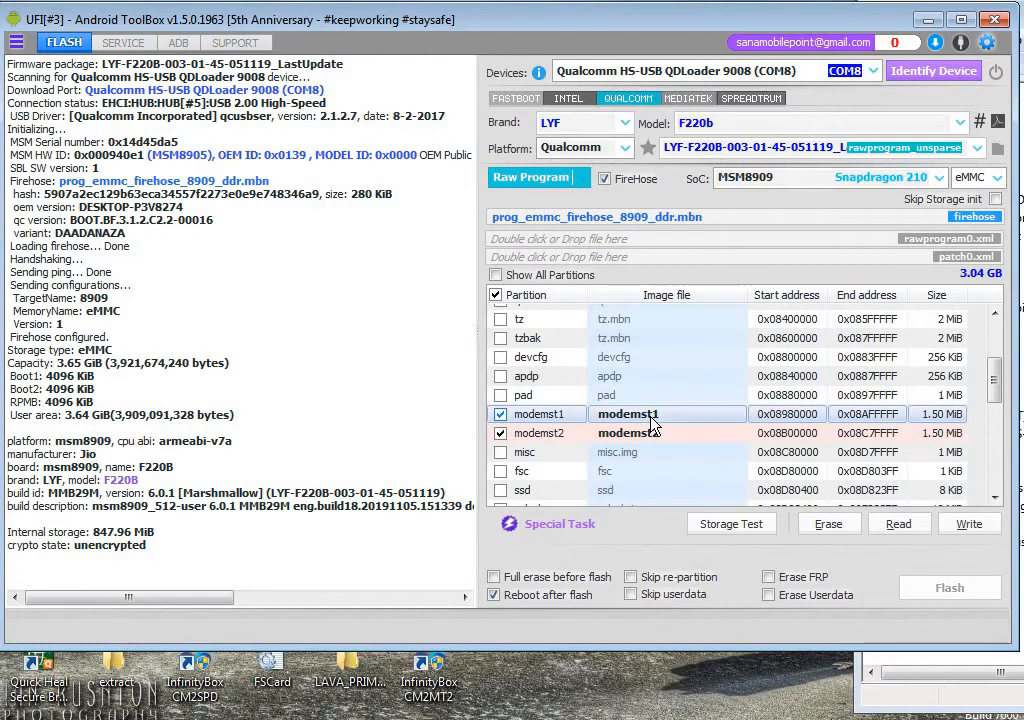
- With all file types shown, load modemst1 from the msm8909_512-user 6.0.1 MMB29M folder in D:\ufi\LYF\F220b for the modemst1 partition
left_click(140, 410)
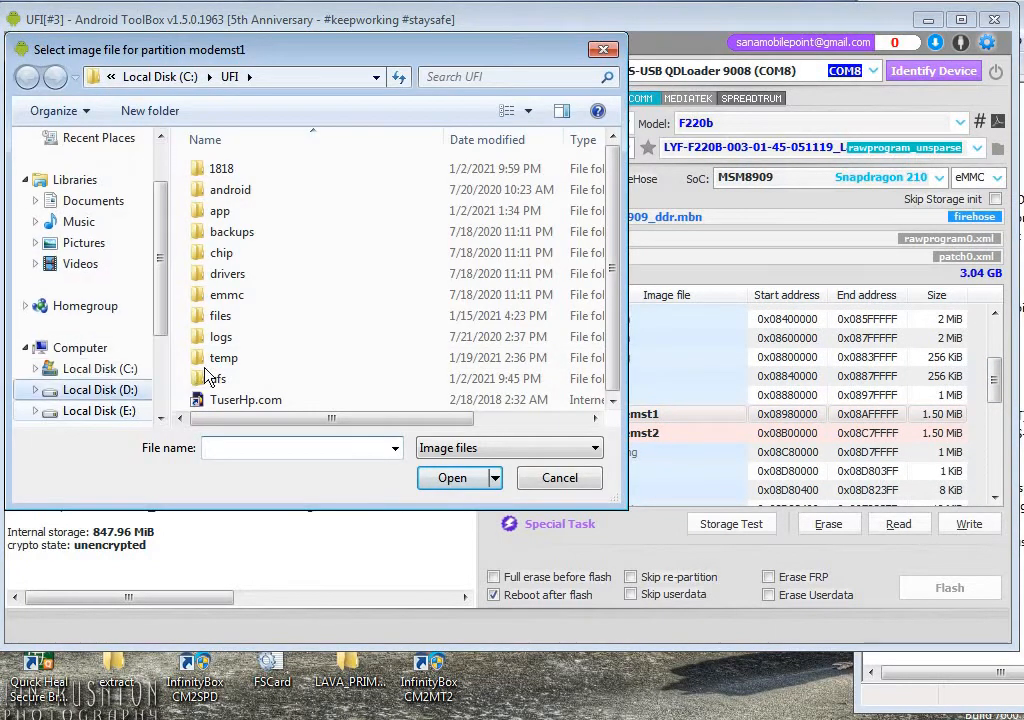
double_click(253, 341)
scroll(285, 291, "down", 10)
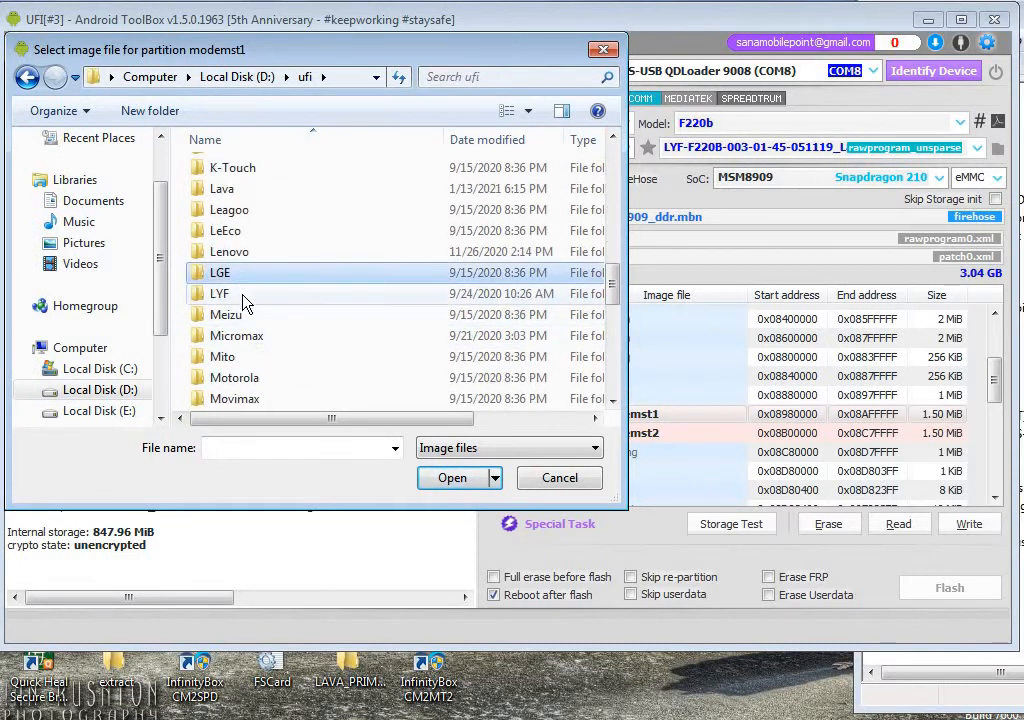
double_click(244, 293)
double_click(255, 203)
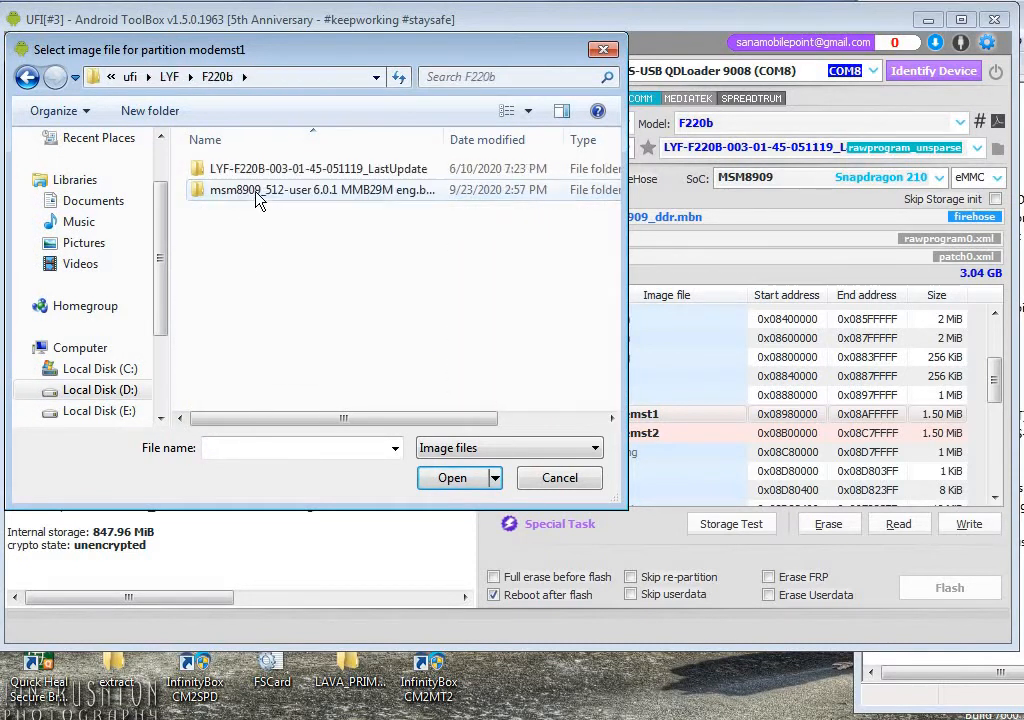
double_click(256, 195)
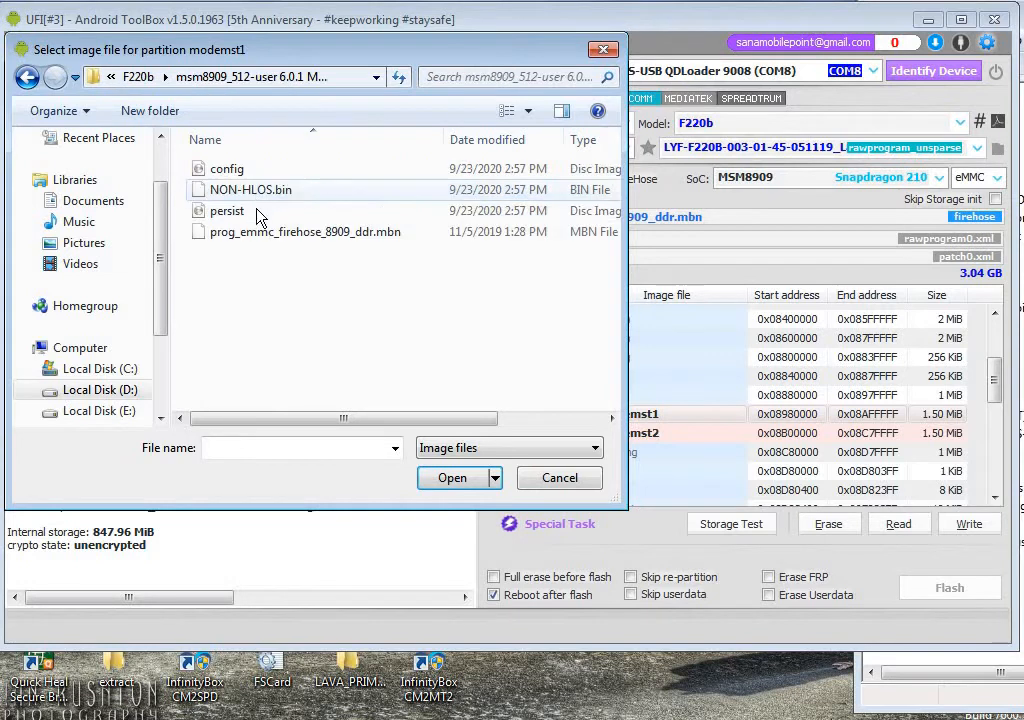
left_click(596, 455)
left_click(470, 484)
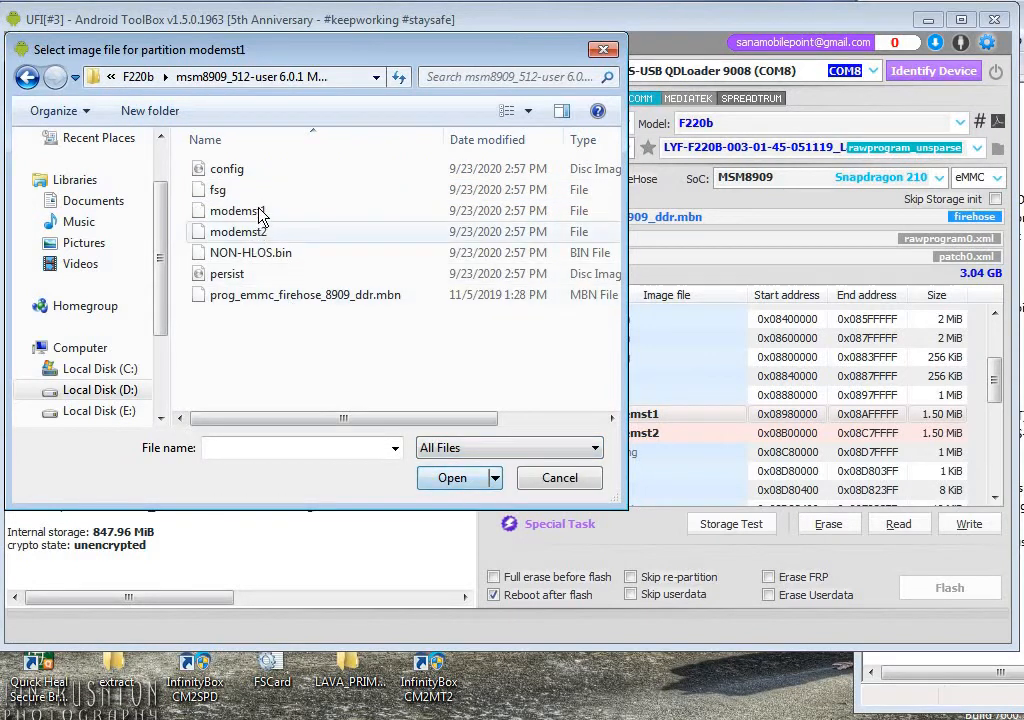
double_click(236, 211)
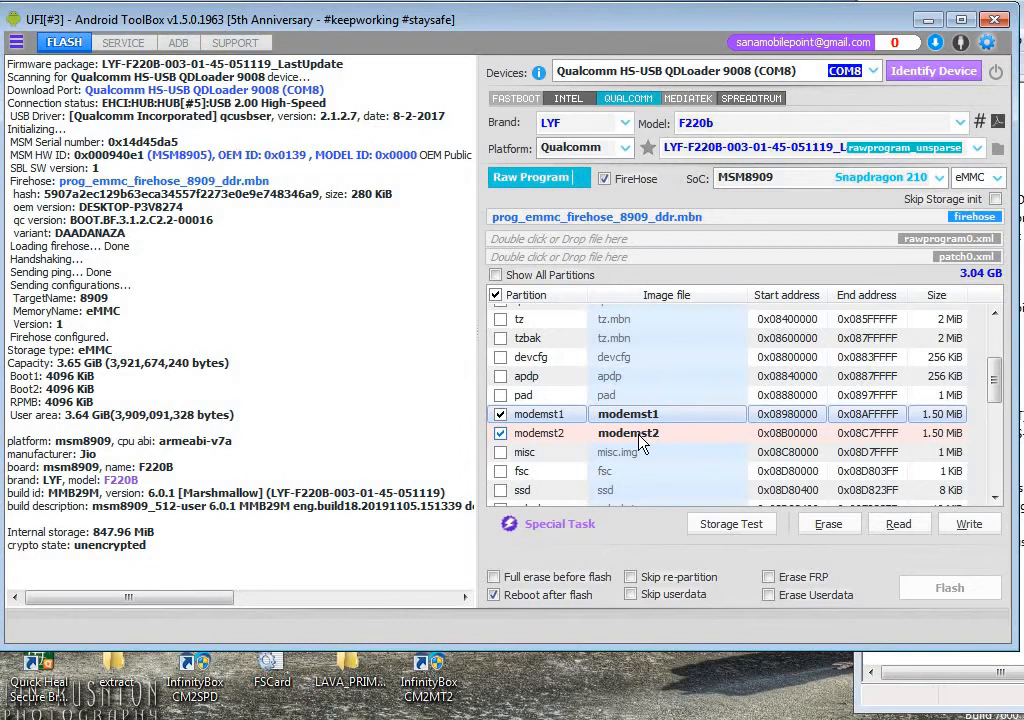
- For the modemst2 partition, load the file modemst2 from the msm8909_512-user 6.0.1 MMB29M folder in D:\ufi\LYF\F220b, with all file types shown
double_click(641, 444)
scroll(125, 415, "down", 1)
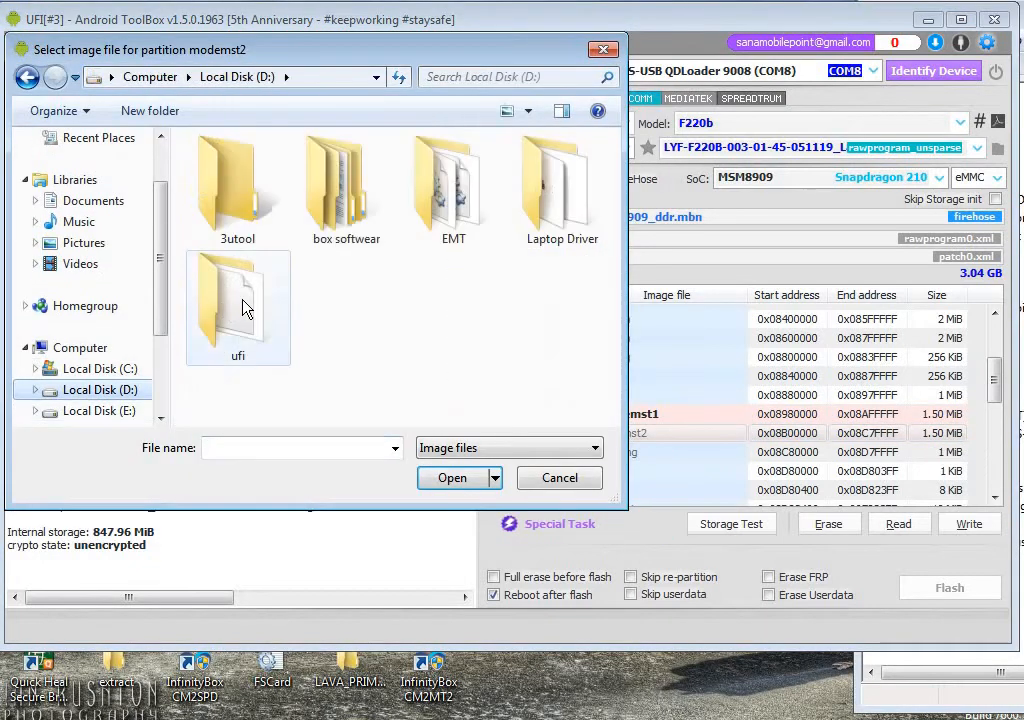
double_click(247, 304)
left_click(296, 298)
scroll(297, 304, "down", 2)
scroll(297, 306, "down", 8)
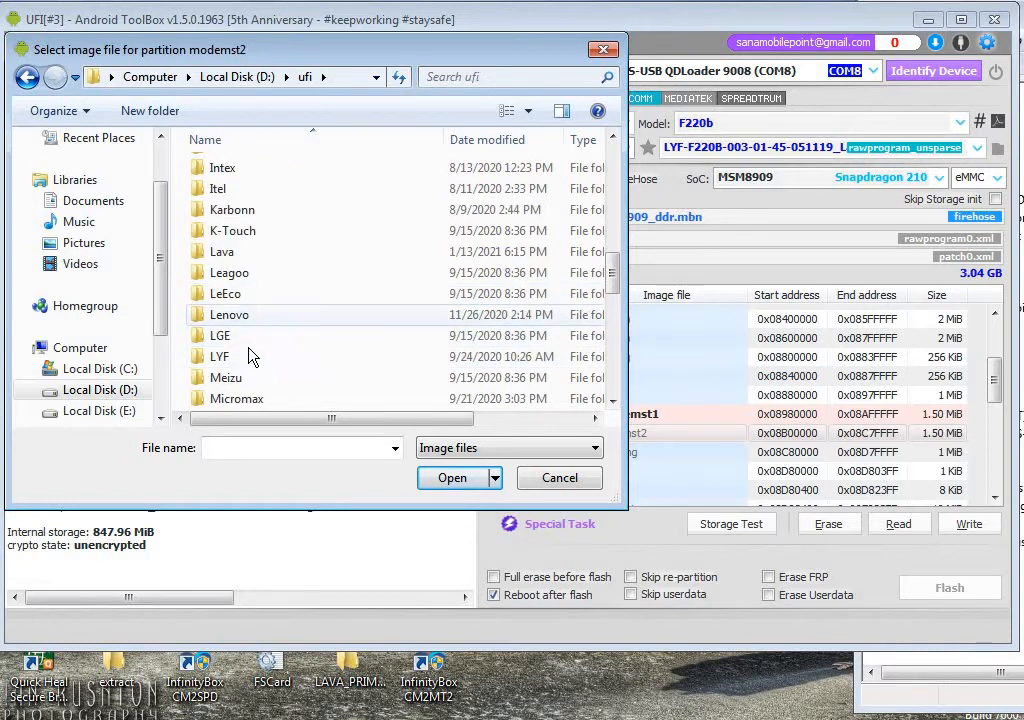
double_click(251, 356)
double_click(262, 200)
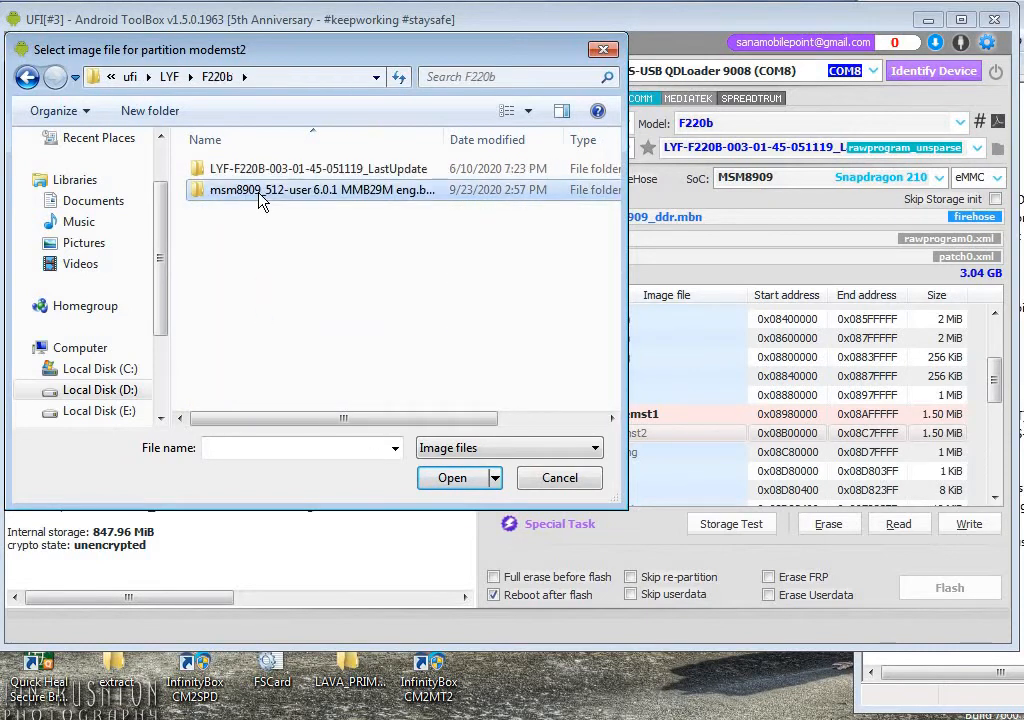
double_click(262, 192)
left_click(505, 452)
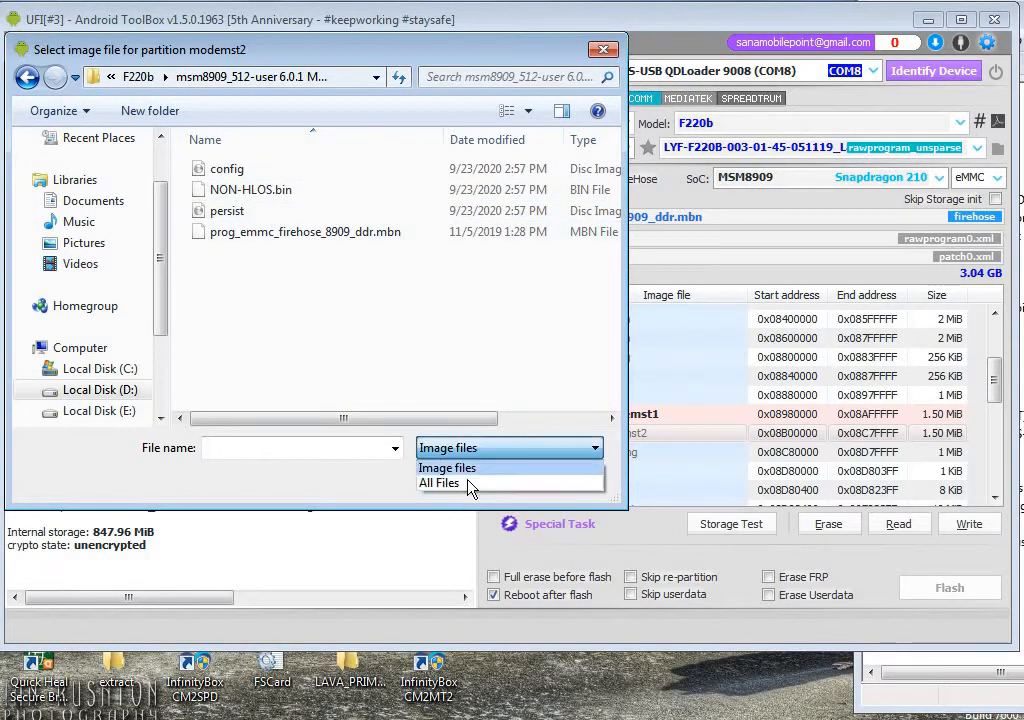
left_click(473, 484)
double_click(250, 233)
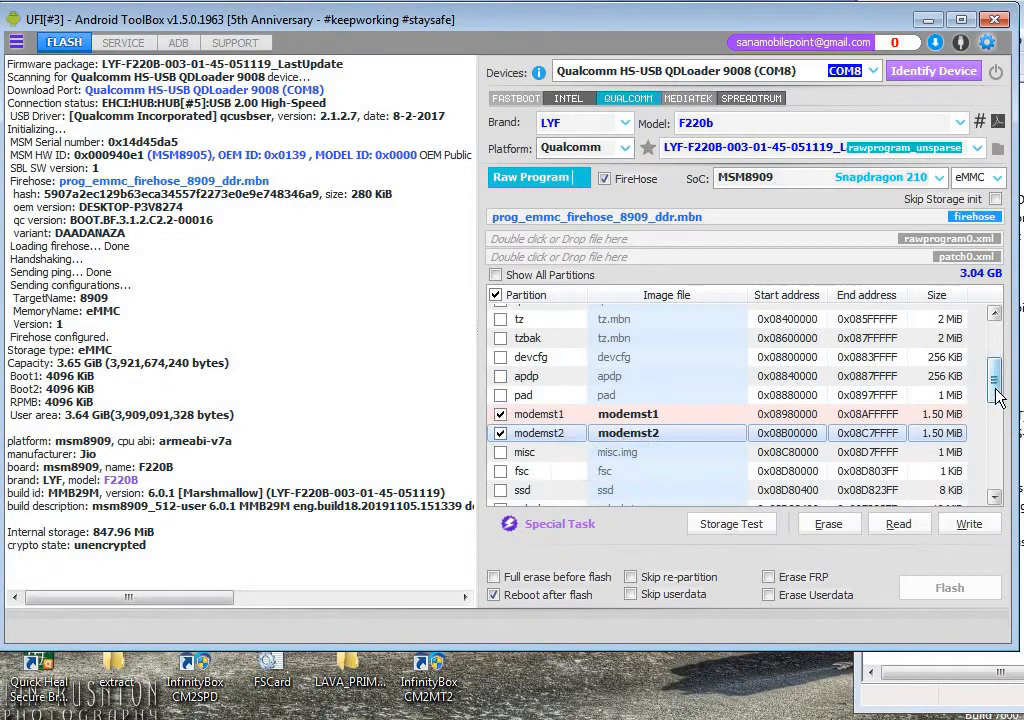
- Mark the fsg partition and browse for its image in the msm8909_512-user 6.0.1 MMB29M folder under D:\ufi\LYF\F220b
left_click_drag(996, 397, 994, 425)
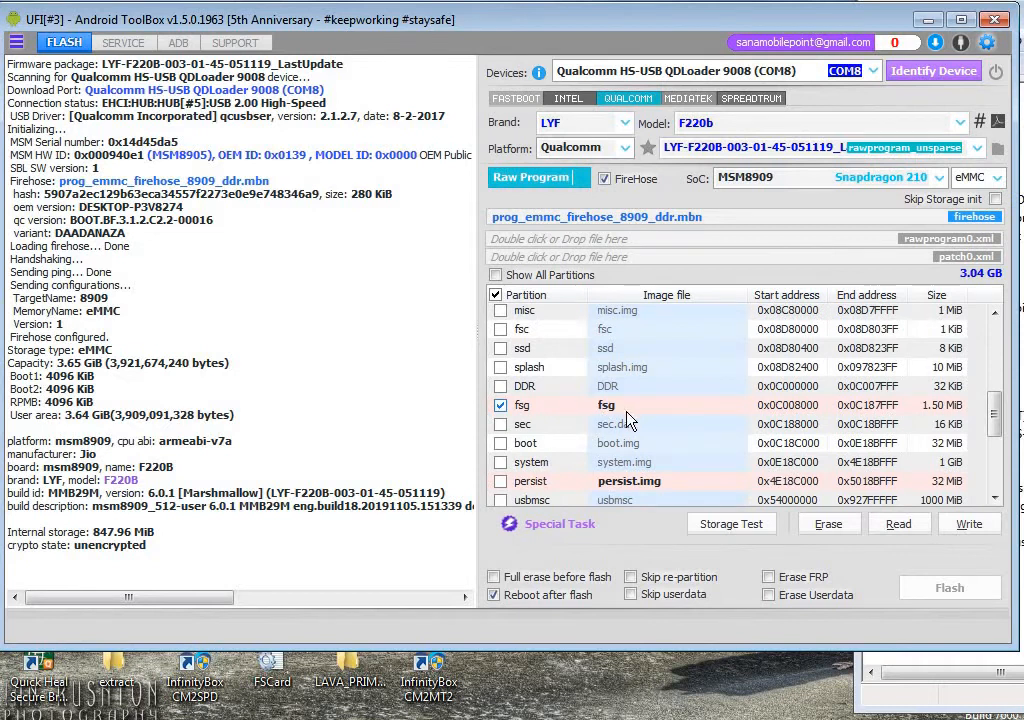
double_click(610, 405)
scroll(100, 395, "down", 3)
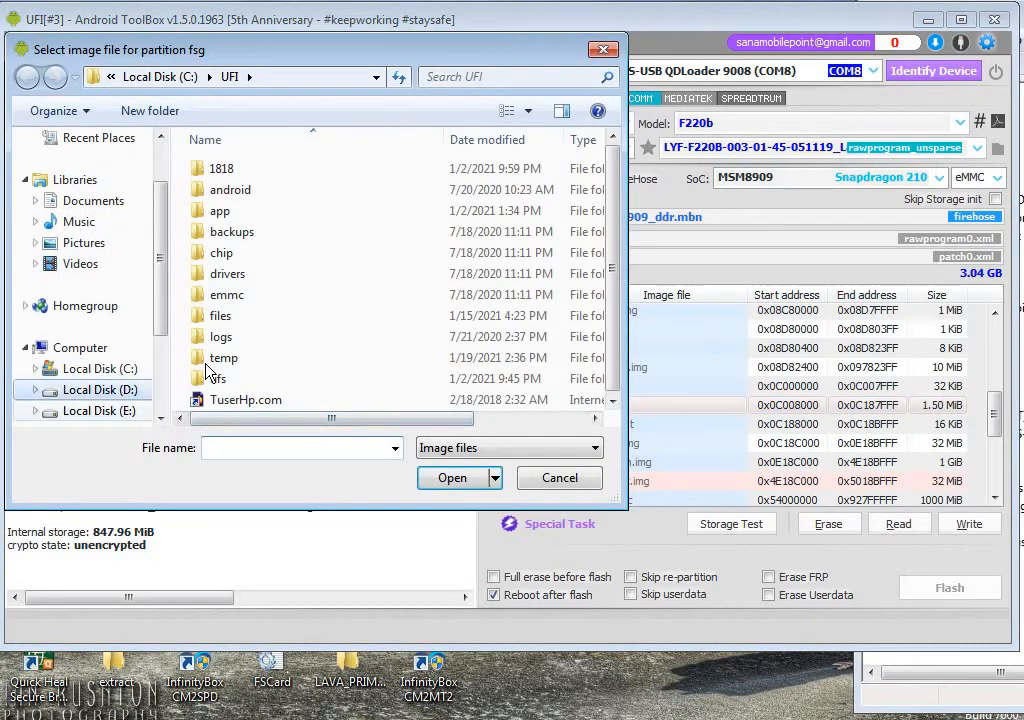
double_click(236, 336)
scroll(294, 290, "down", 10)
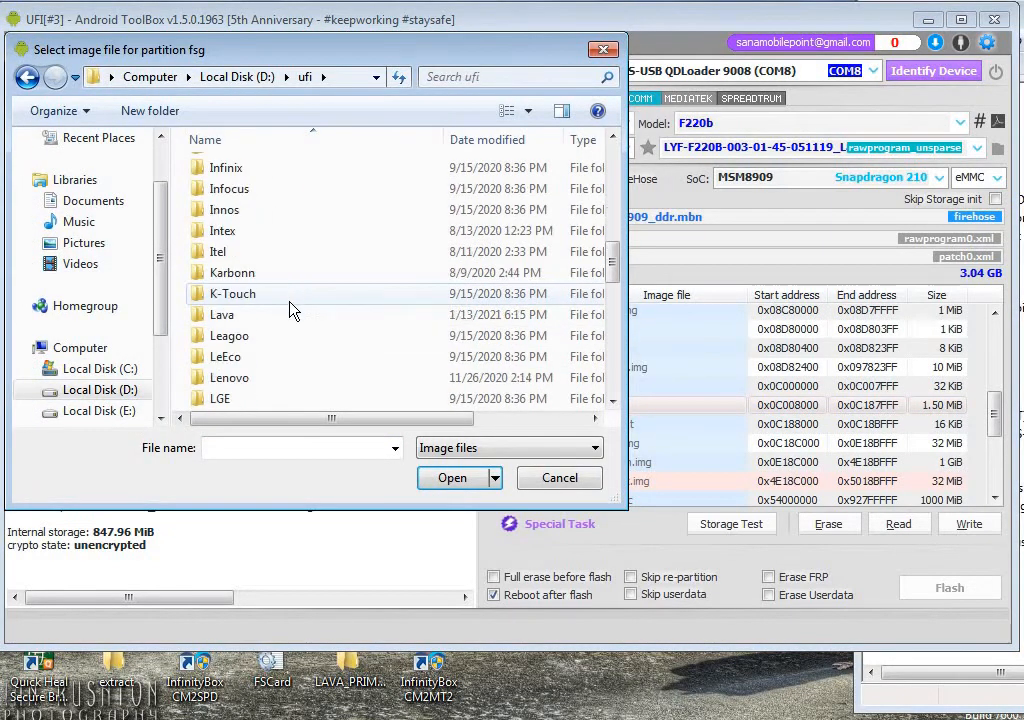
scroll(270, 335, "down", 2)
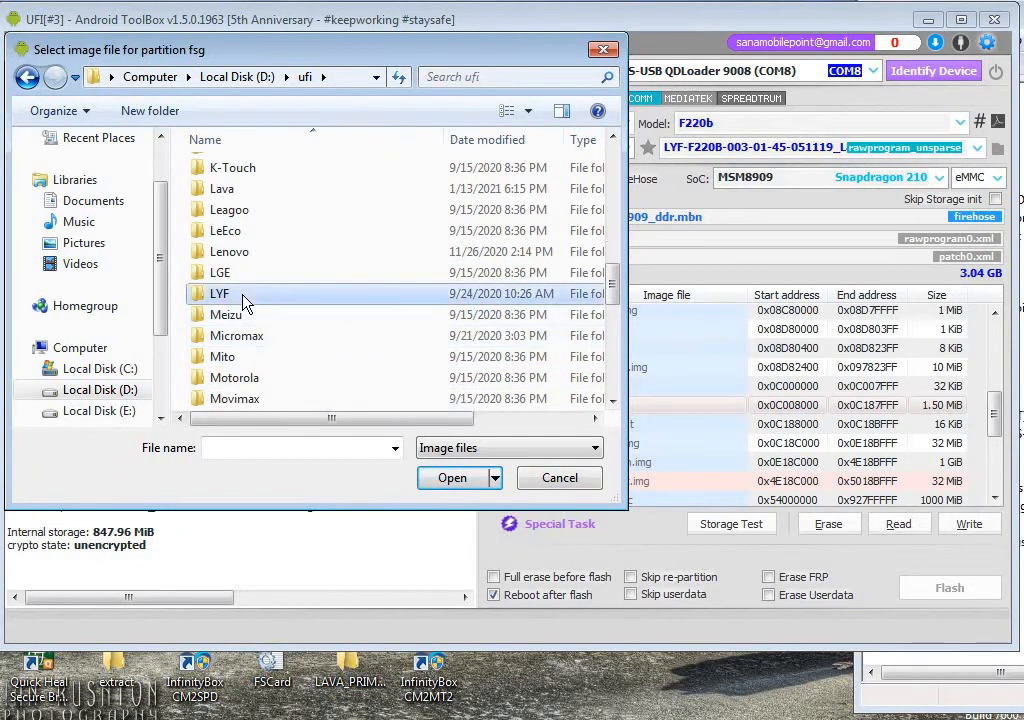
double_click(244, 296)
double_click(266, 192)
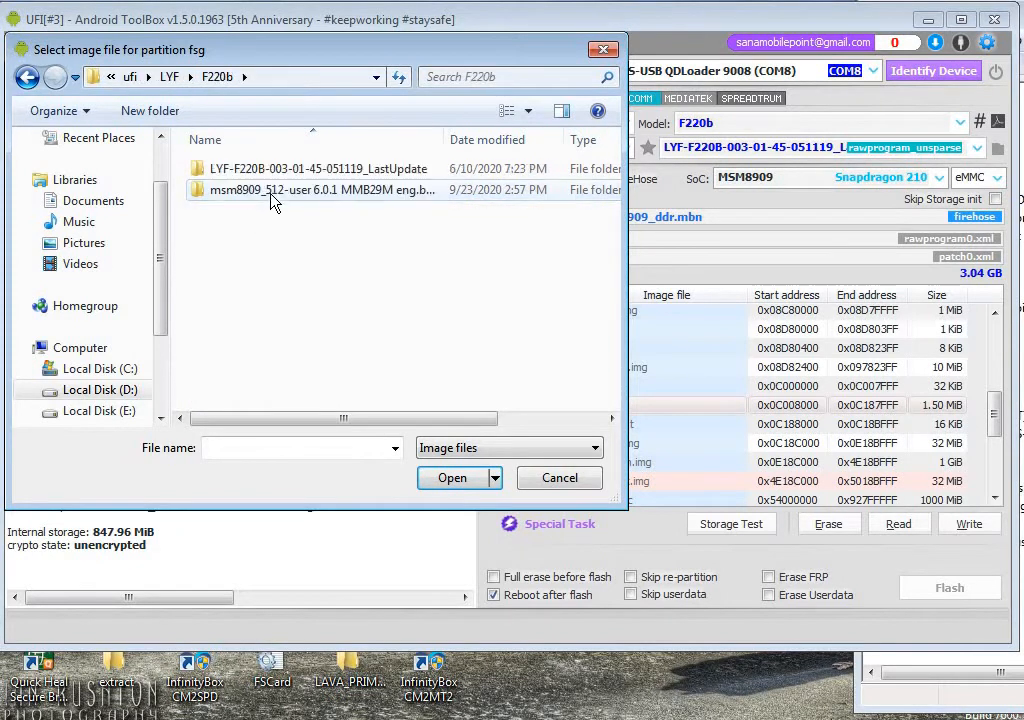
double_click(270, 192)
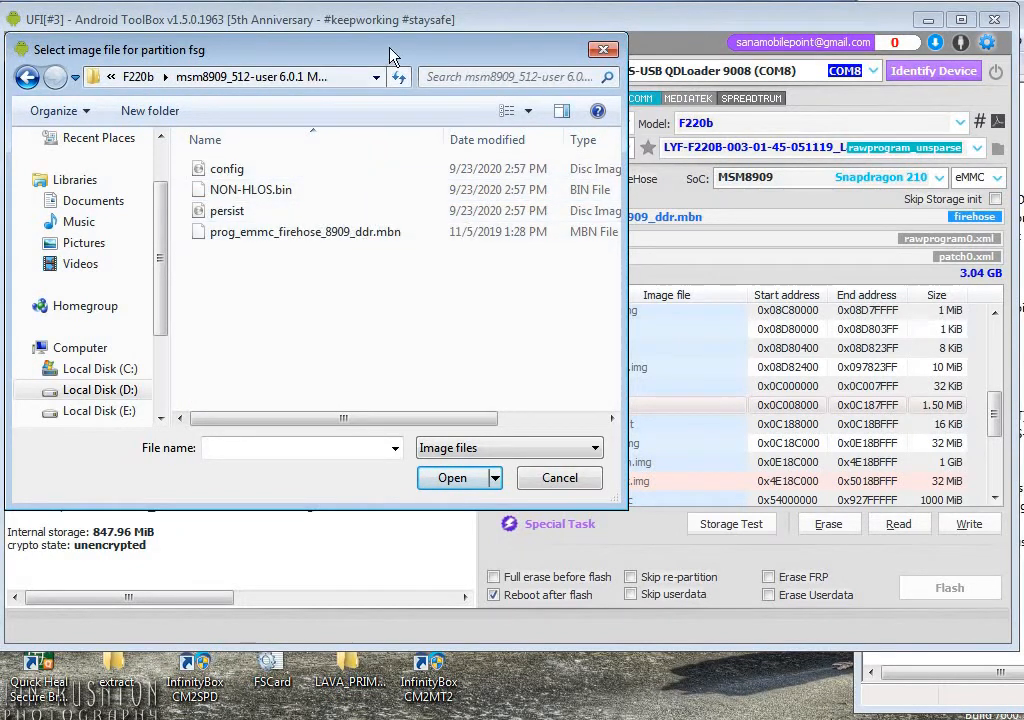
- Show all file types and load the file fsg as the fsg partition's image
mouse_move(378, 62)
left_mouse_down()
mouse_move(322, 58)
mouse_move(374, 65)
left_mouse_up()
left_click(553, 452)
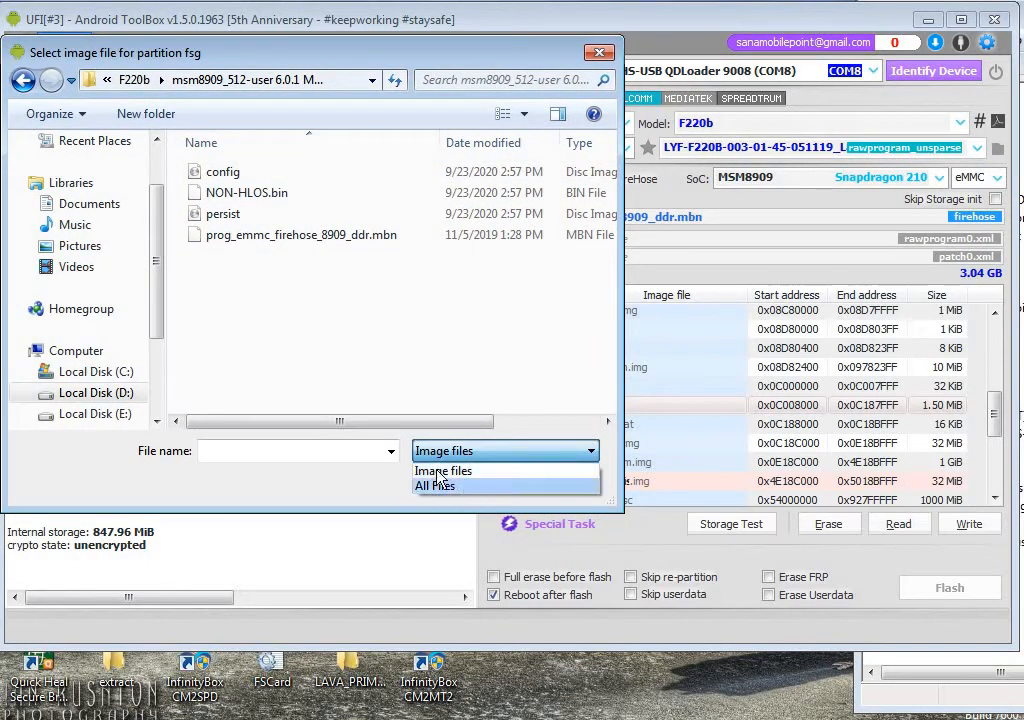
left_click(434, 485)
left_click(237, 196)
double_click(237, 196)
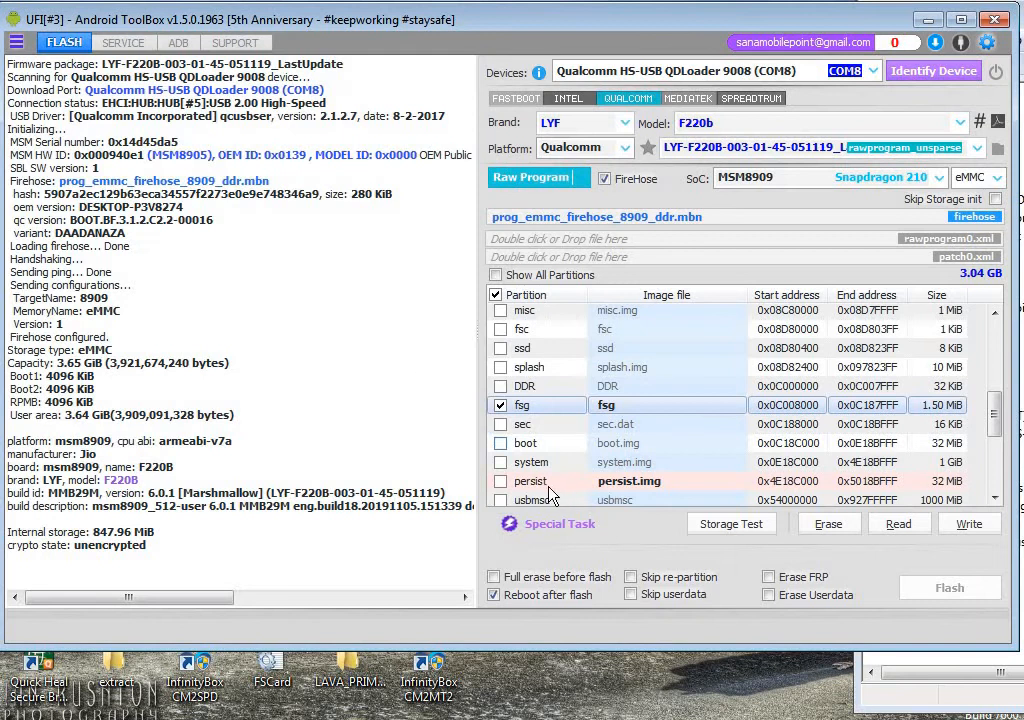
- Load the persist image from the msm8909_512-user 6.0.1 MMB29M folder in D:\ufi\LYF\F220b for the persist partition
double_click(645, 482)
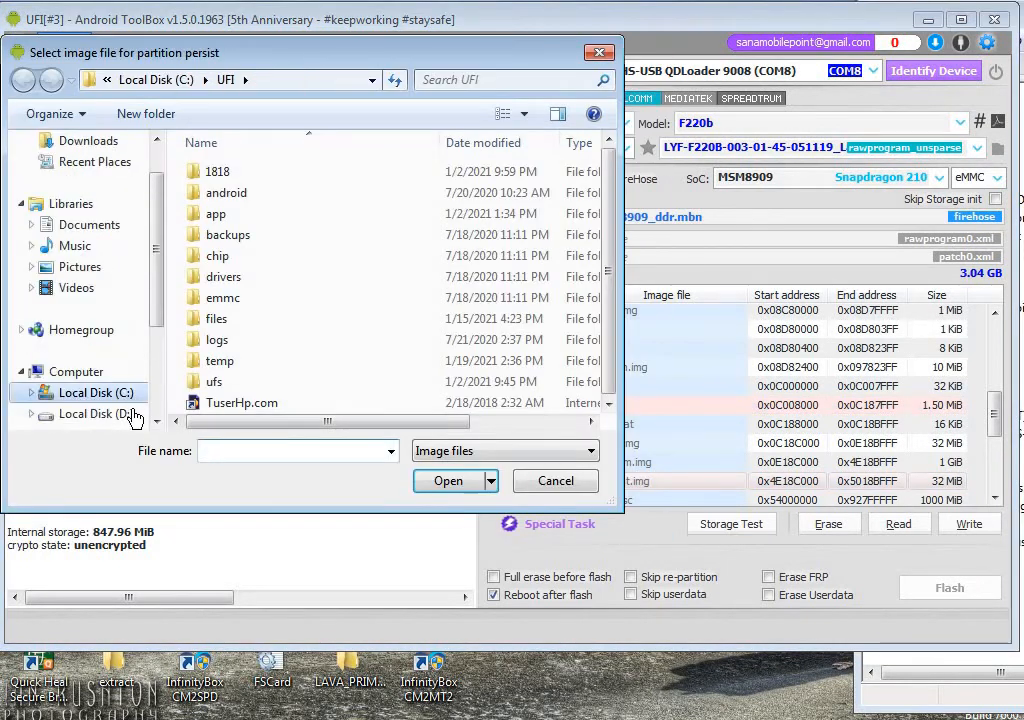
left_click(130, 415)
double_click(240, 320)
scroll(290, 295, "down", 6)
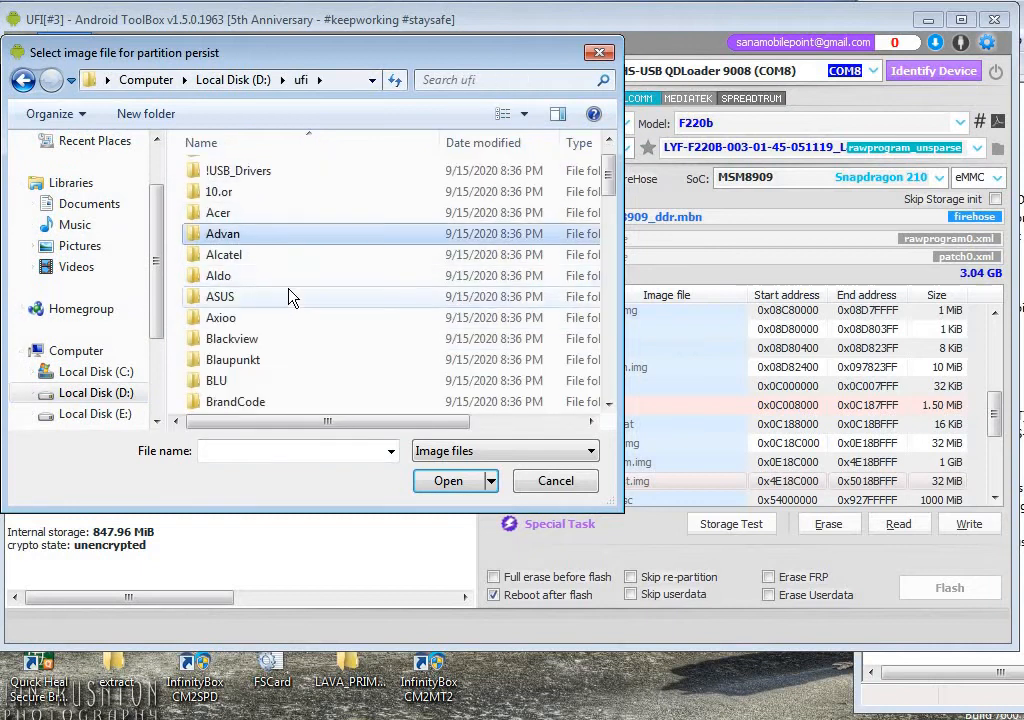
scroll(295, 298, "down", 6)
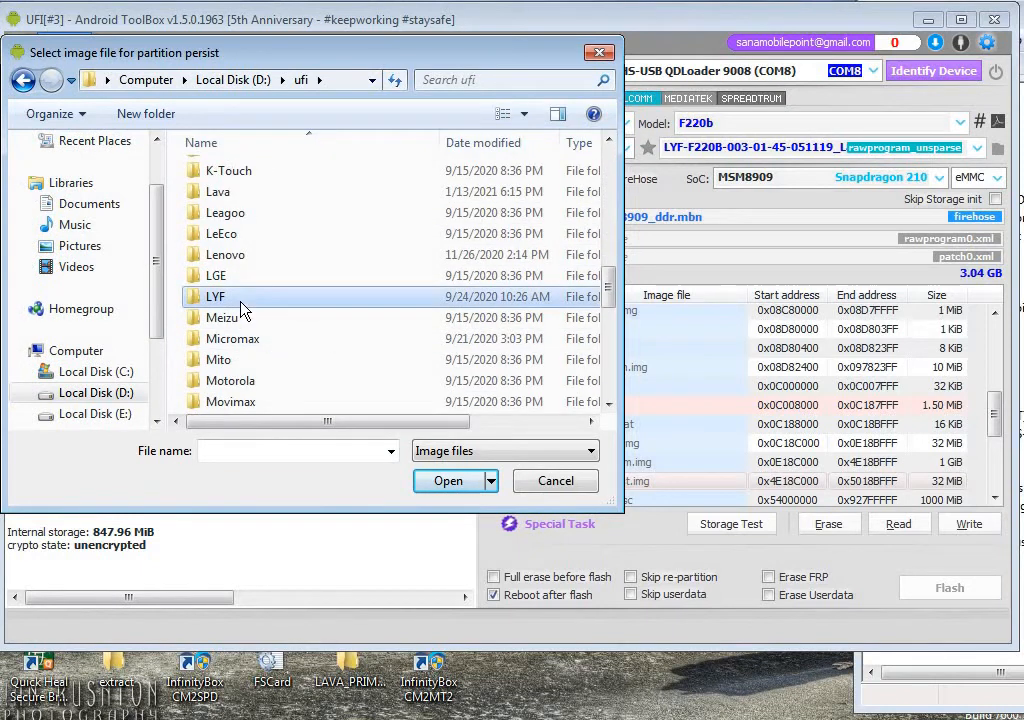
double_click(240, 299)
double_click(222, 199)
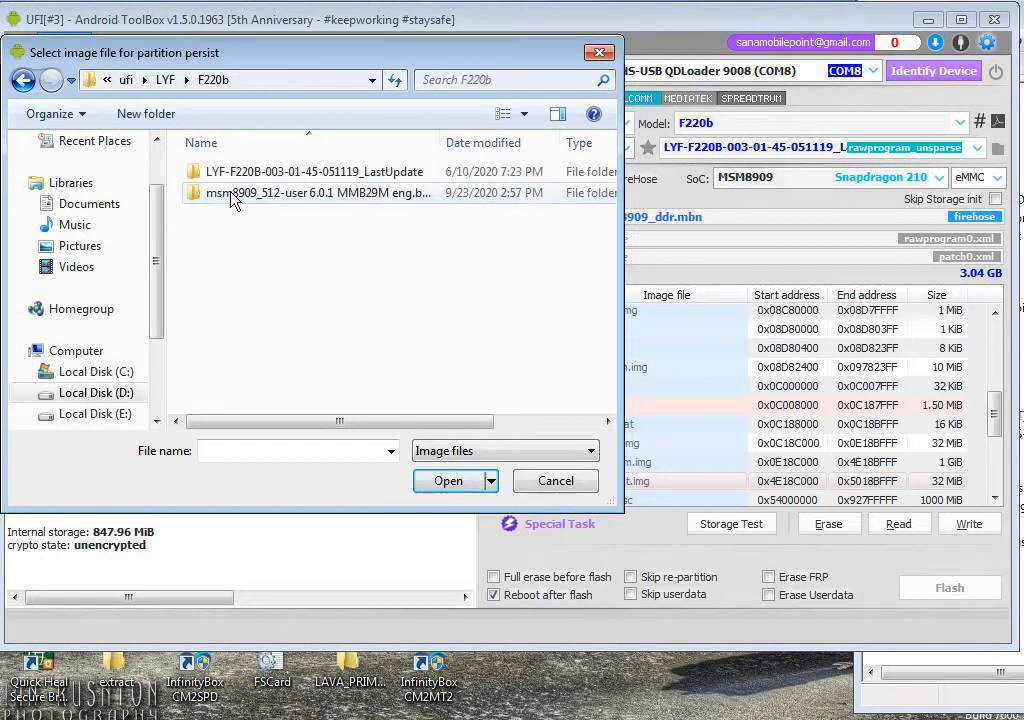
double_click(268, 194)
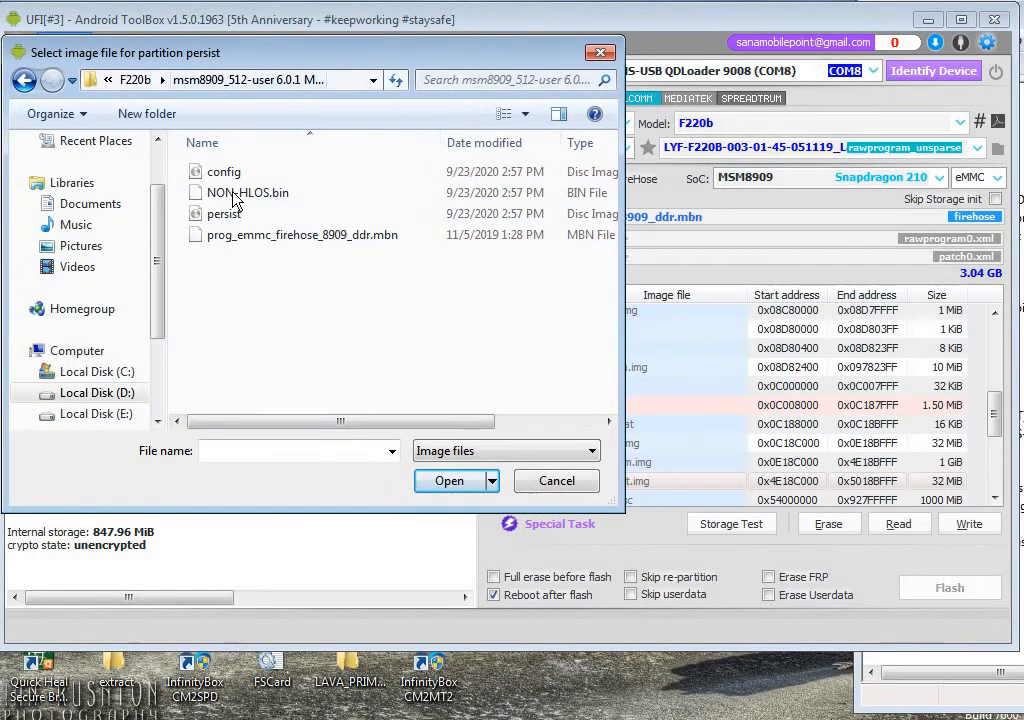
double_click(226, 214)
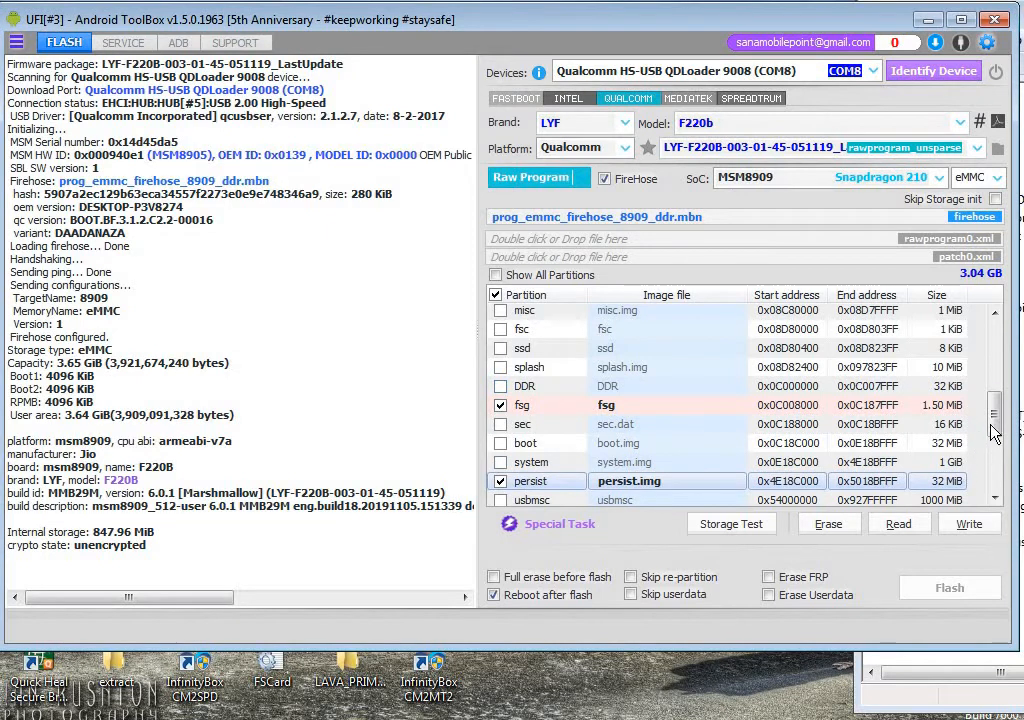
- For the config partition, load the config image from the msm8909_512-user 6.0.1 MMB29M folder in D:\ufi\LYF\F220b
scroll(1000, 440, "down", 5)
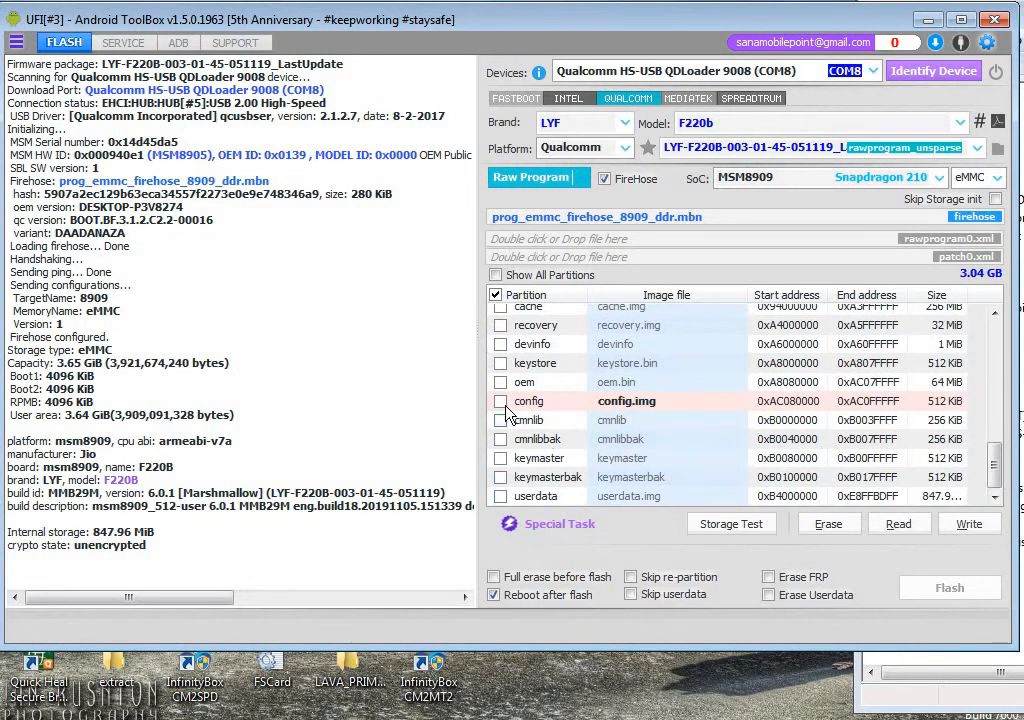
double_click(628, 401)
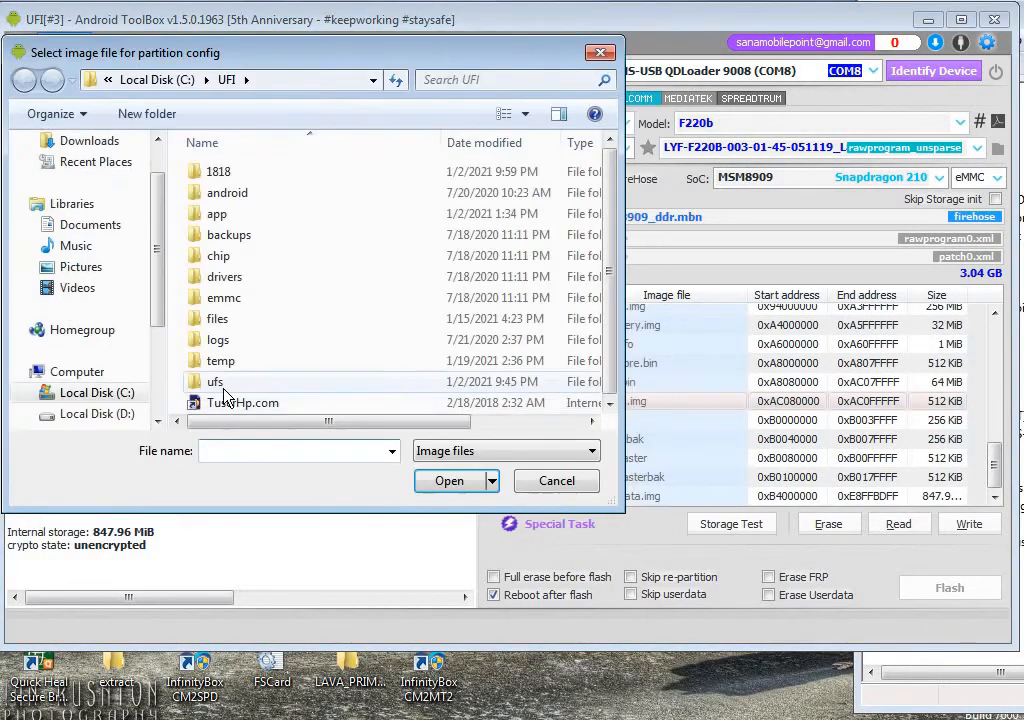
left_click(112, 414)
double_click(240, 338)
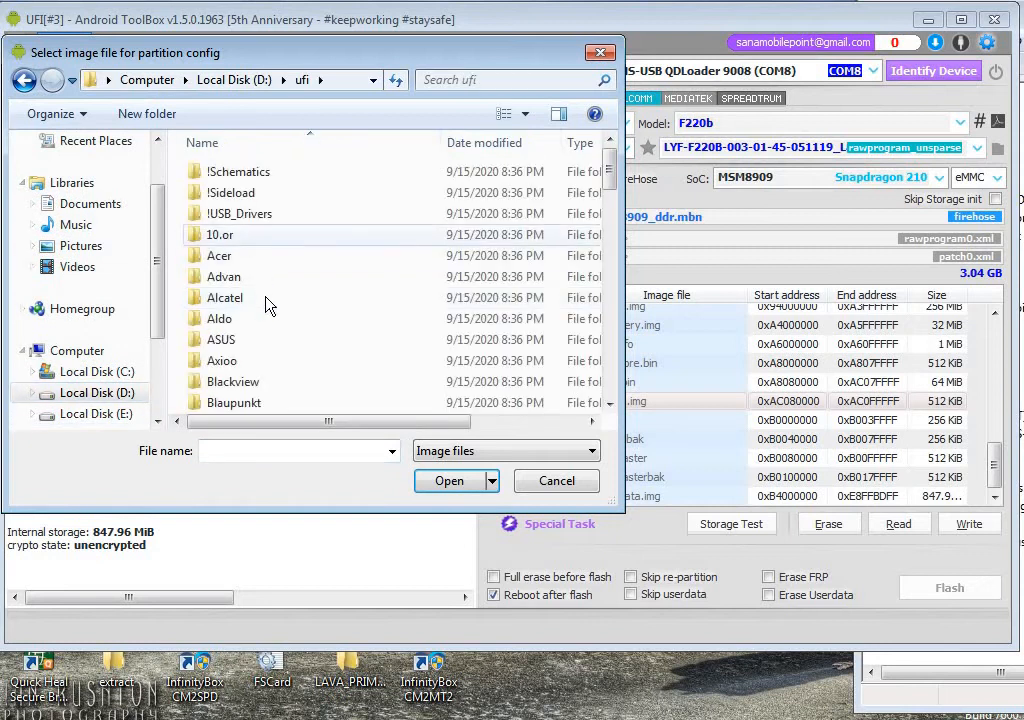
scroll(270, 304, "down", 9)
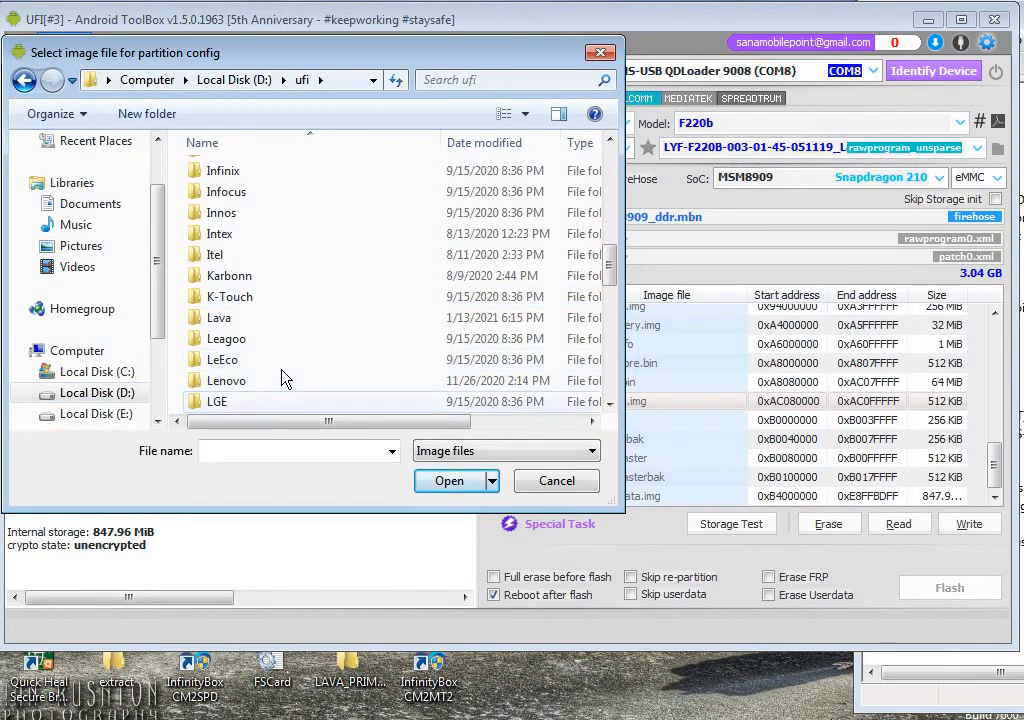
scroll(280, 375, "down", 2)
double_click(232, 300)
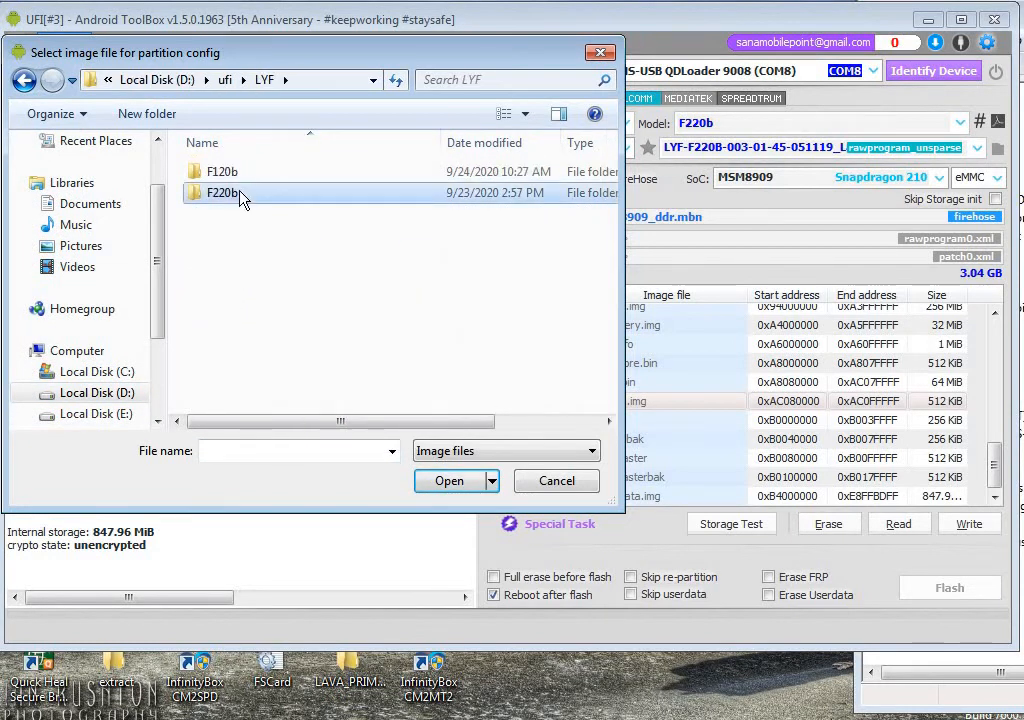
double_click(245, 200)
double_click(248, 196)
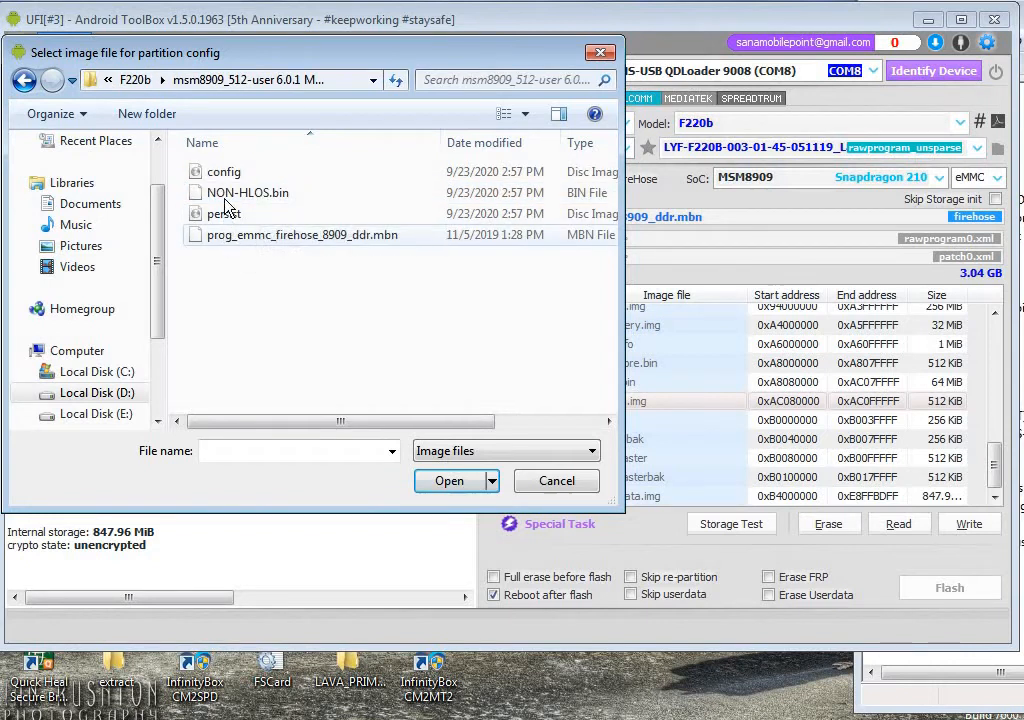
left_click_drag(362, 53, 332, 62)
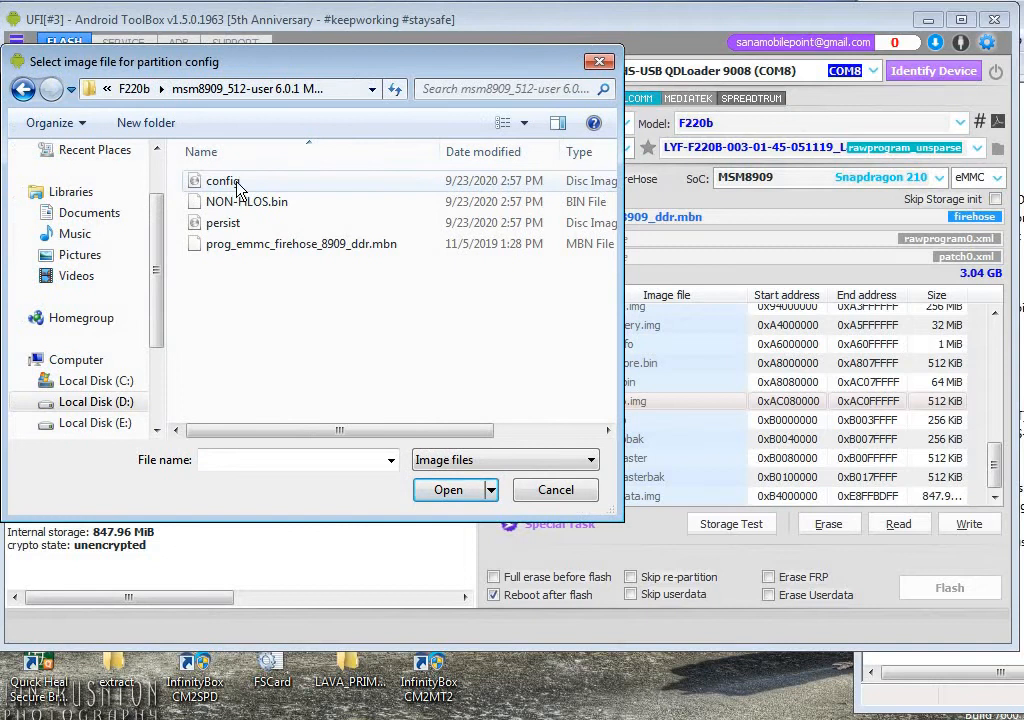
double_click(237, 185)
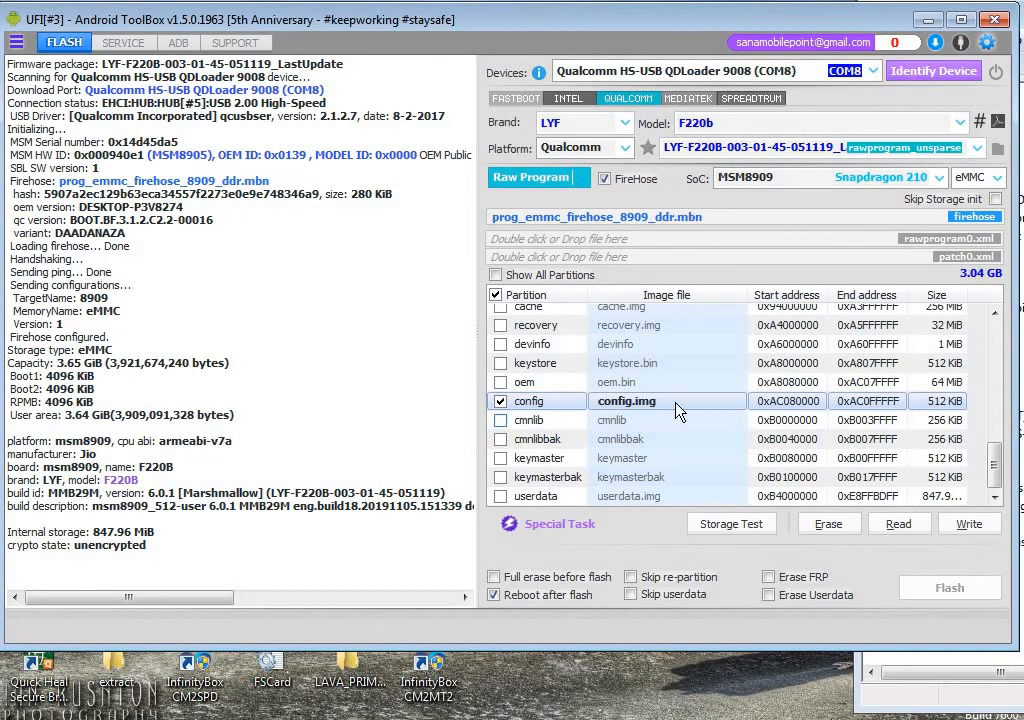
- Write the marked partitions to the phone and accept the warning about flashing NVM and EFS
mouse_move(995, 465)
left_mouse_down()
mouse_move(996, 330)
mouse_move(998, 485)
left_mouse_up()
mouse_move(1000, 457)
left_mouse_down()
mouse_move(1005, 350)
mouse_move(998, 475)
left_mouse_up()
left_click(970, 528)
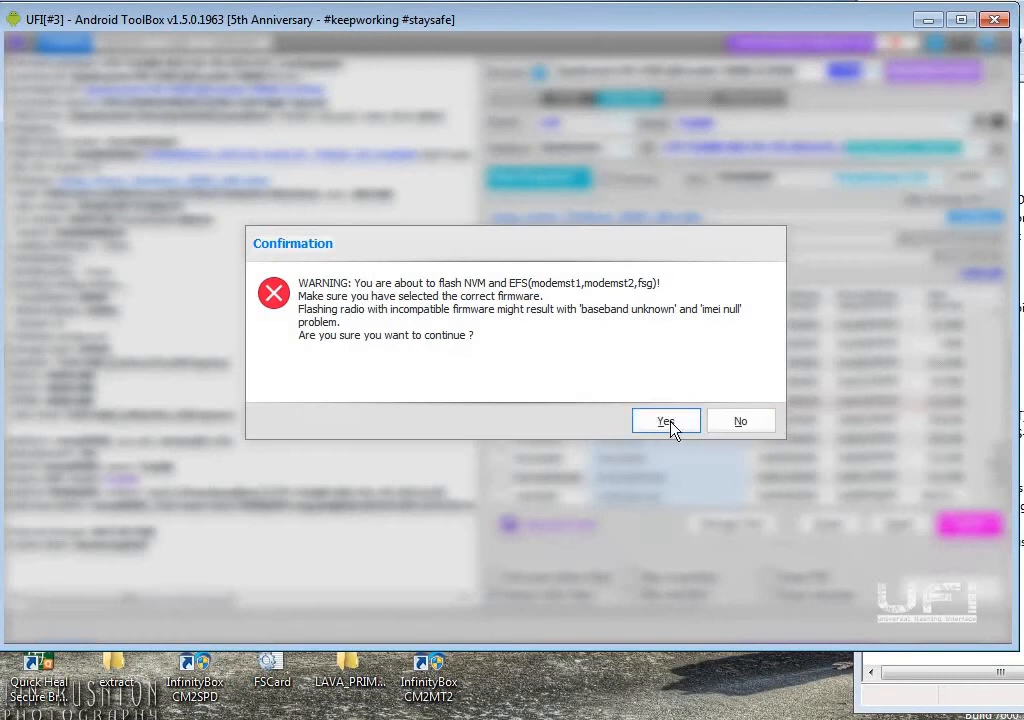
left_click(668, 423)
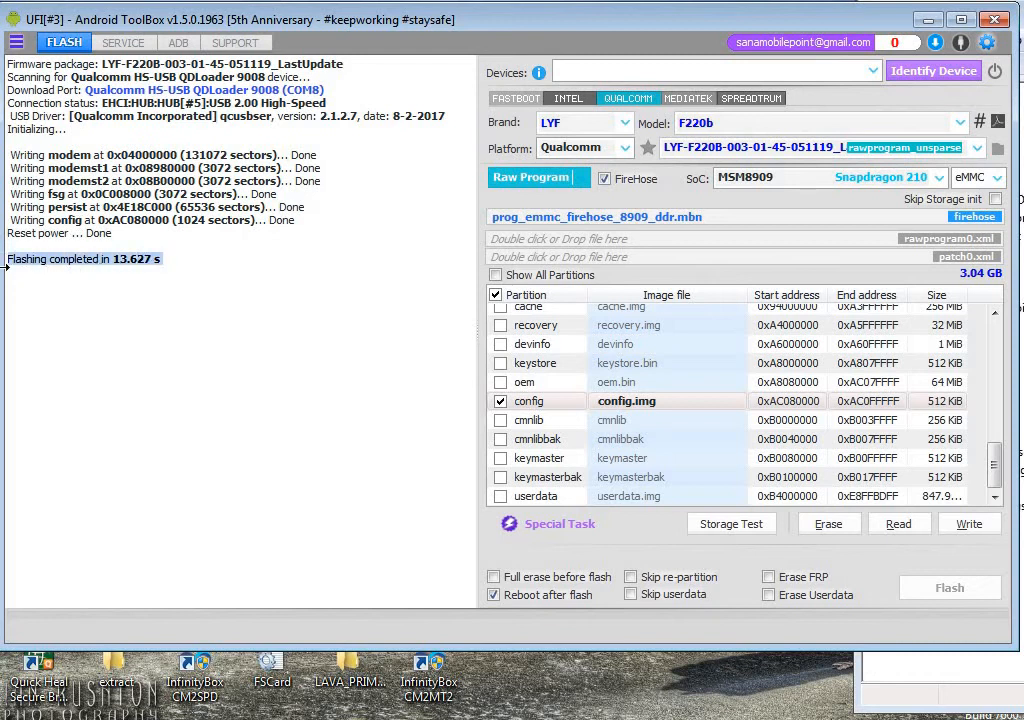
- Review the partition writing log, and check the reconnected phone in the driver installation status and the Computer Management device list
left_click_drag(136, 197, 201, 160)
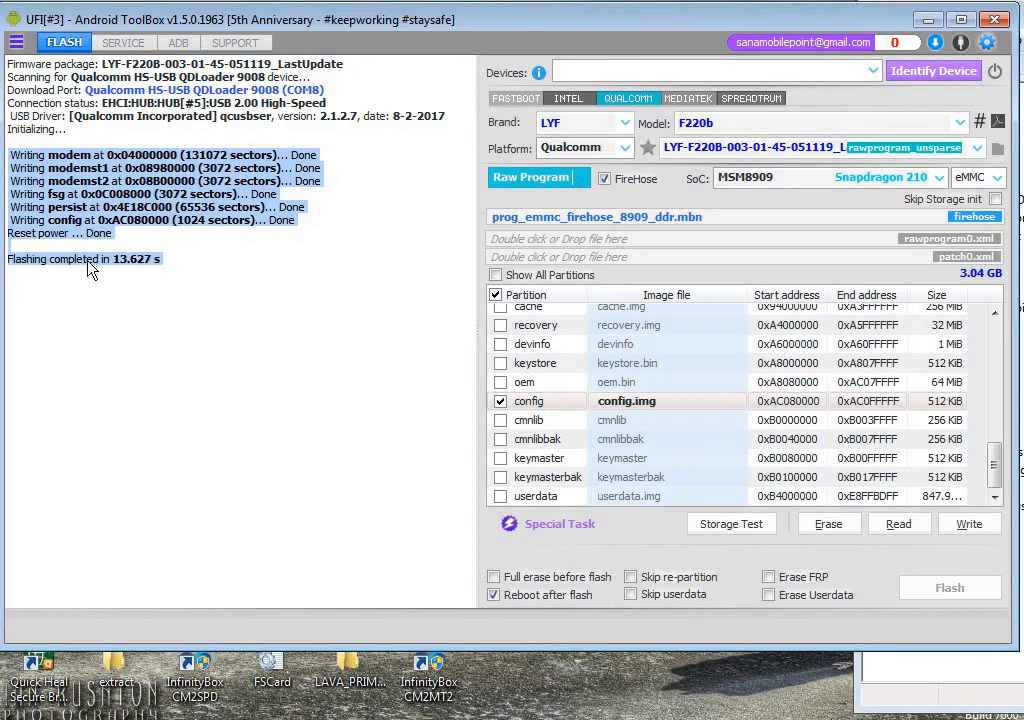
left_click(276, 329)
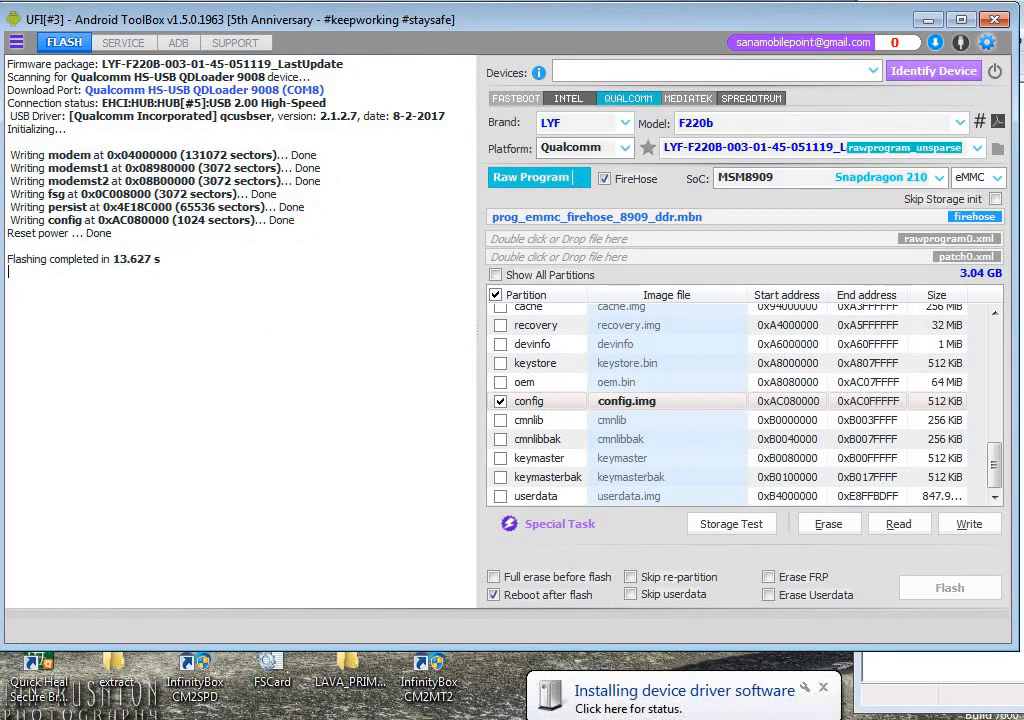
left_click(660, 695)
left_click(736, 392)
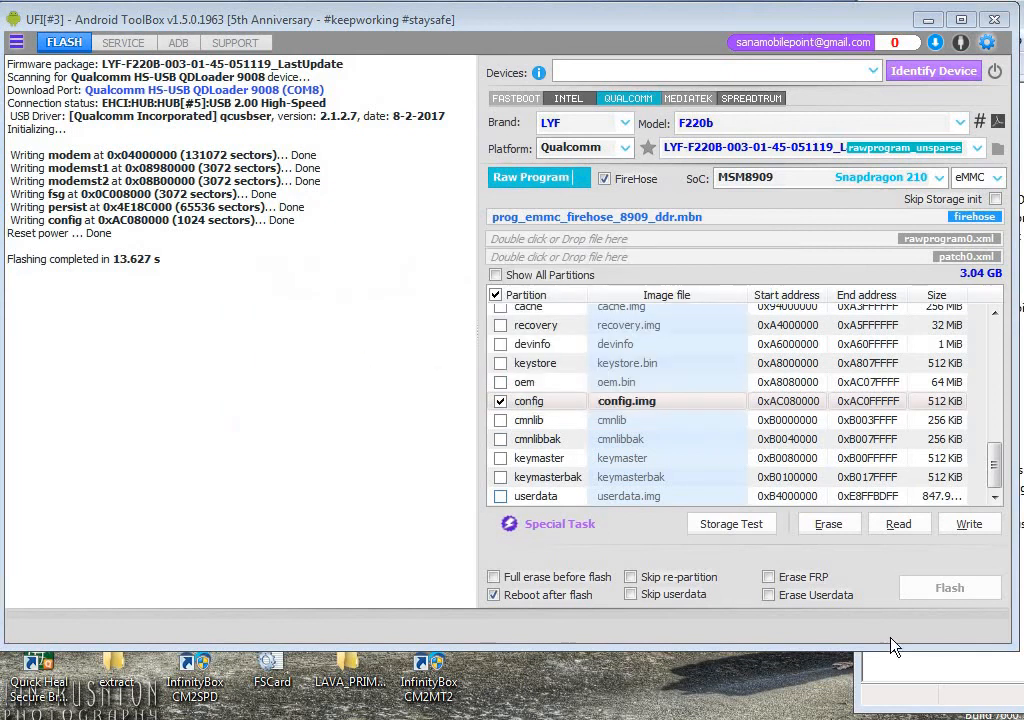
left_click(880, 675)
left_click(894, 418)
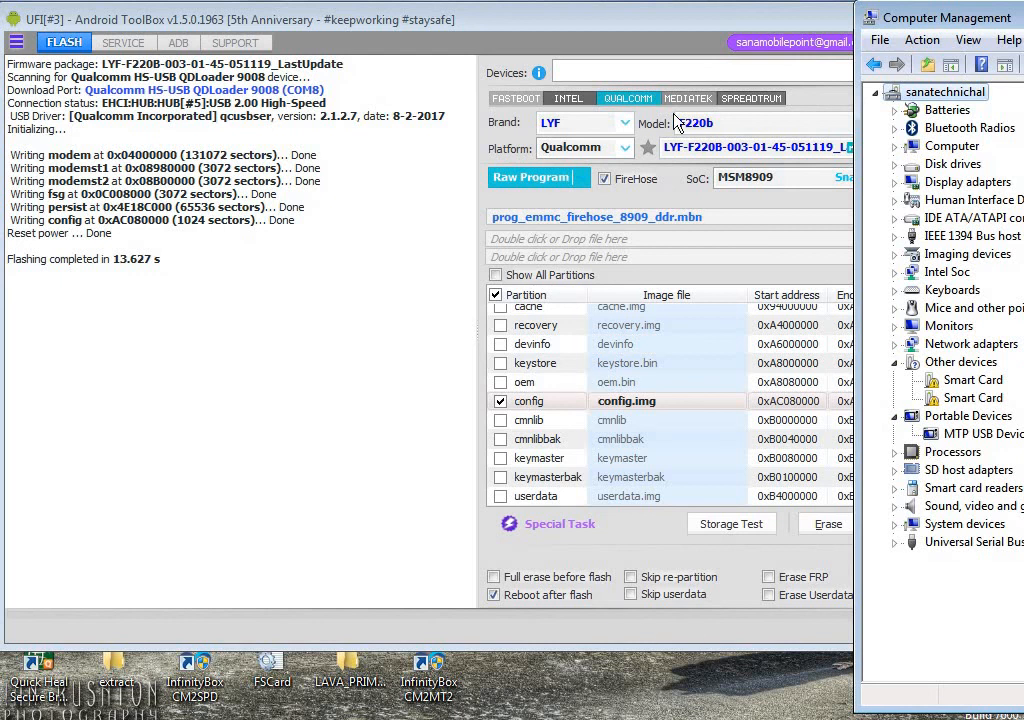
left_click_drag(647, 24, 652, 36)
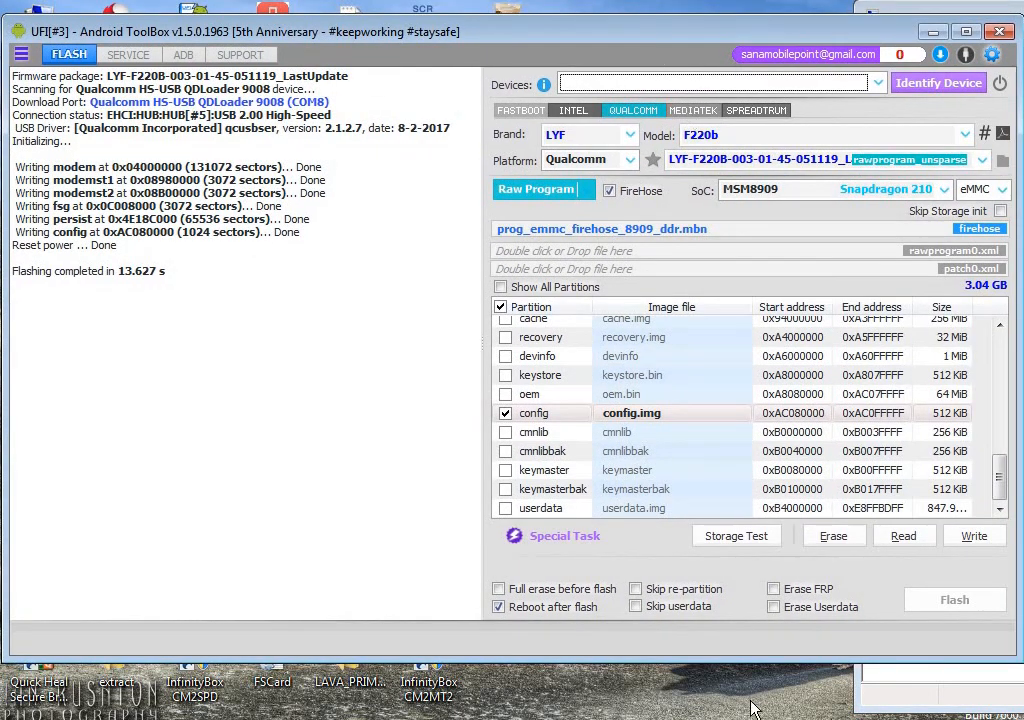